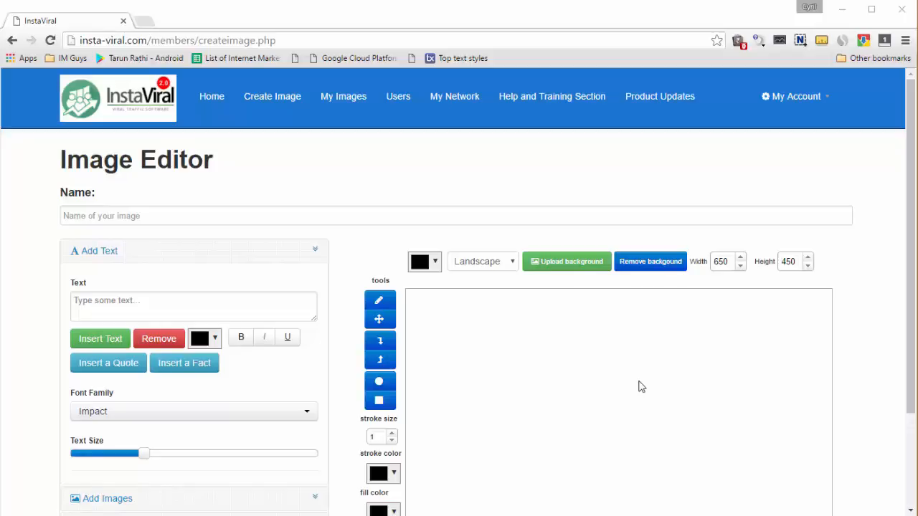
Upload the sunset photo with the lighthouse as the canvas background
{"action": "scroll", "coordinate": [628, 377], "scroll_direction": "down", "scroll_amount": 2}
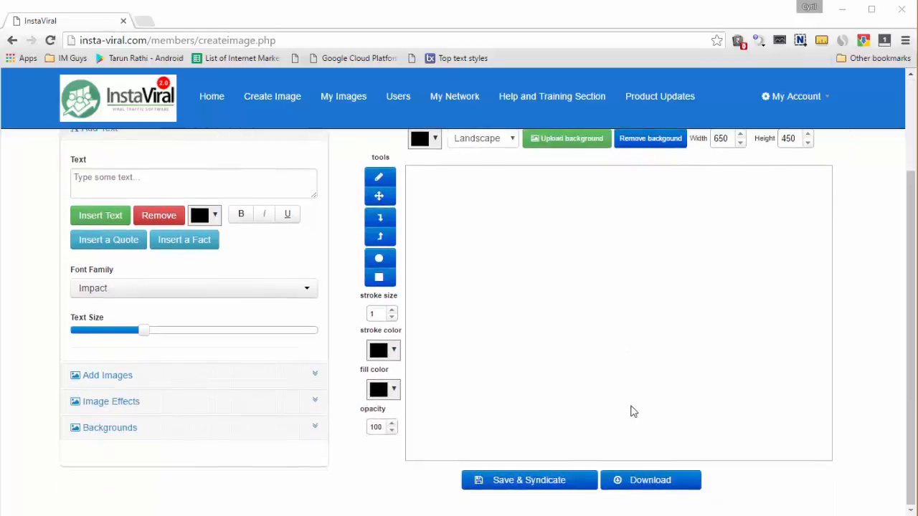
{"action": "scroll", "coordinate": [631, 401], "scroll_direction": "up", "scroll_amount": 1}
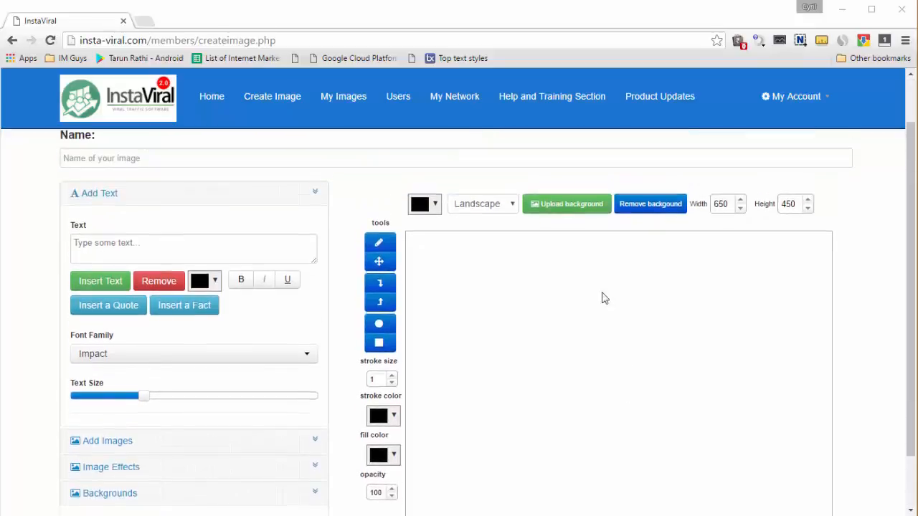
{"action": "left_click", "coordinate": [549, 215]}
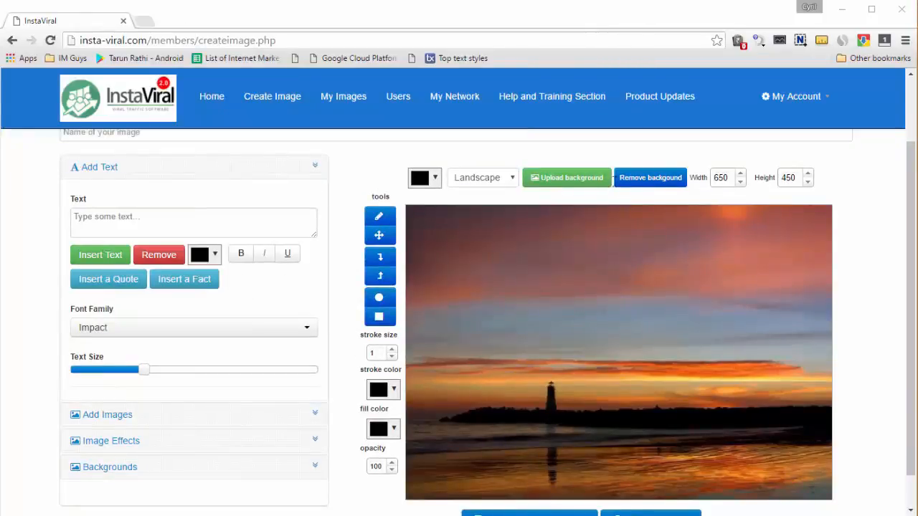
Examine the canvas size fields, orientation choices, drawing tools, stroke and fill colours, and the text, image, effect and background options
{"action": "left_click", "coordinate": [724, 178]}
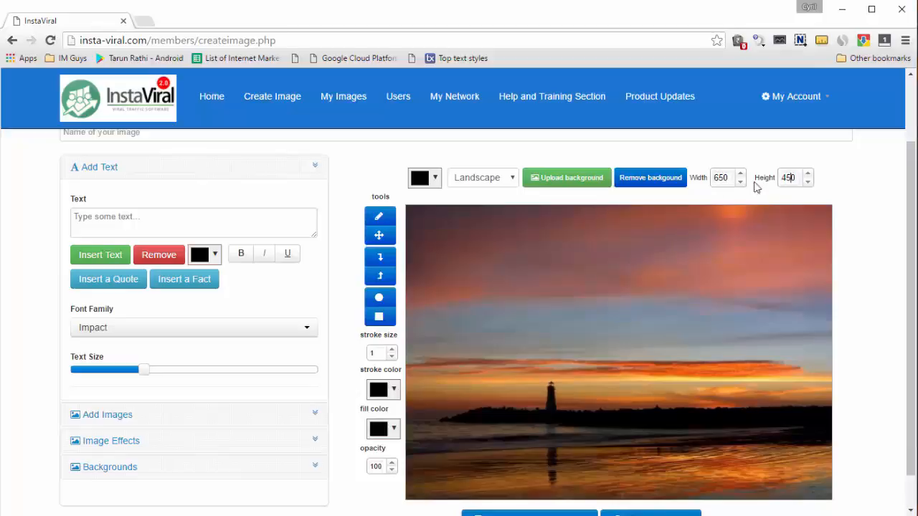
{"action": "left_click", "coordinate": [505, 184]}
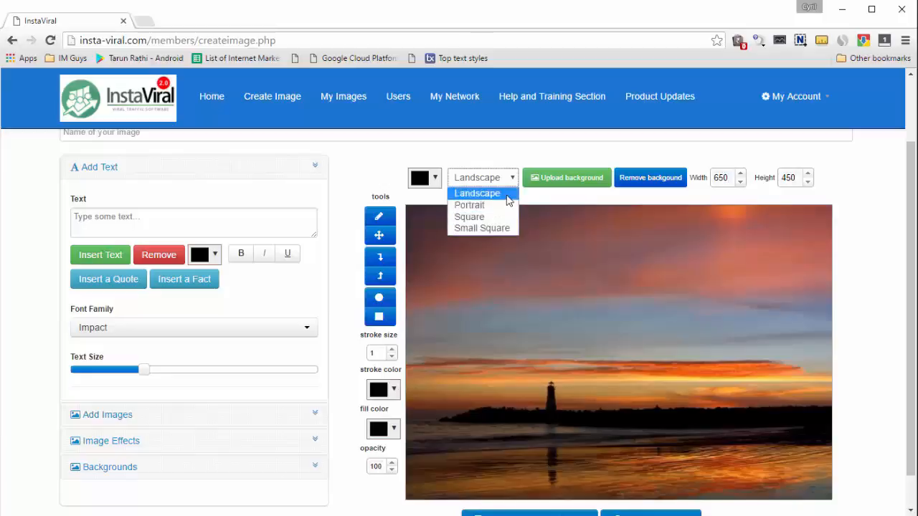
{"action": "left_click", "coordinate": [402, 221]}
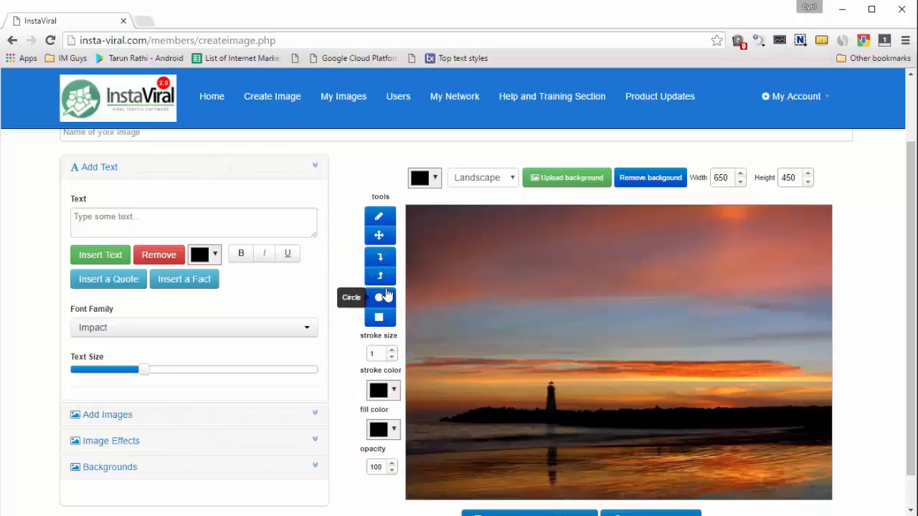
{"action": "left_click", "coordinate": [393, 391]}
{"action": "left_click", "coordinate": [393, 390]}
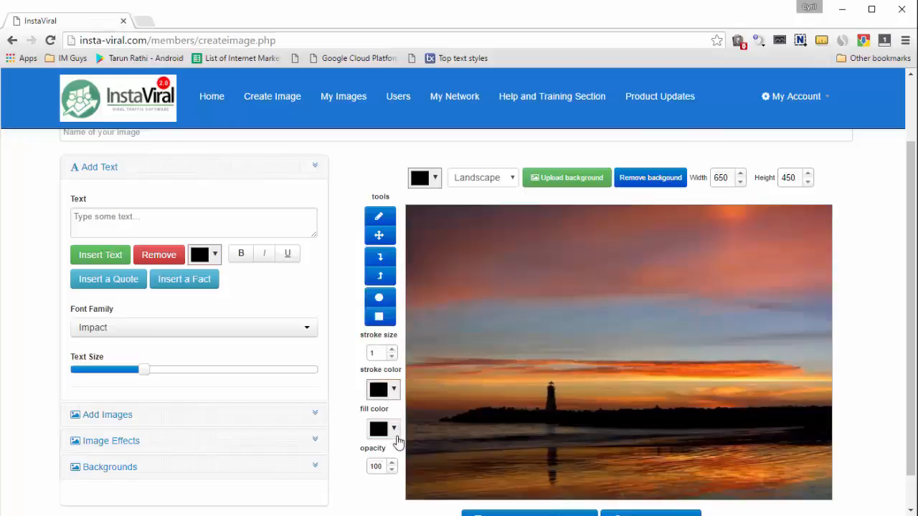
{"action": "left_click", "coordinate": [393, 429]}
{"action": "left_click", "coordinate": [393, 431]}
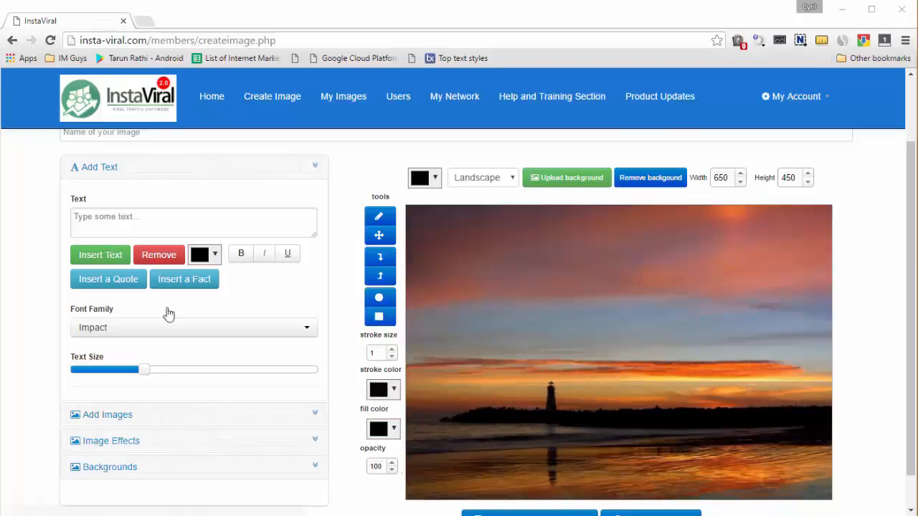
{"action": "scroll", "coordinate": [108, 202], "scroll_direction": "down", "scroll_amount": 1}
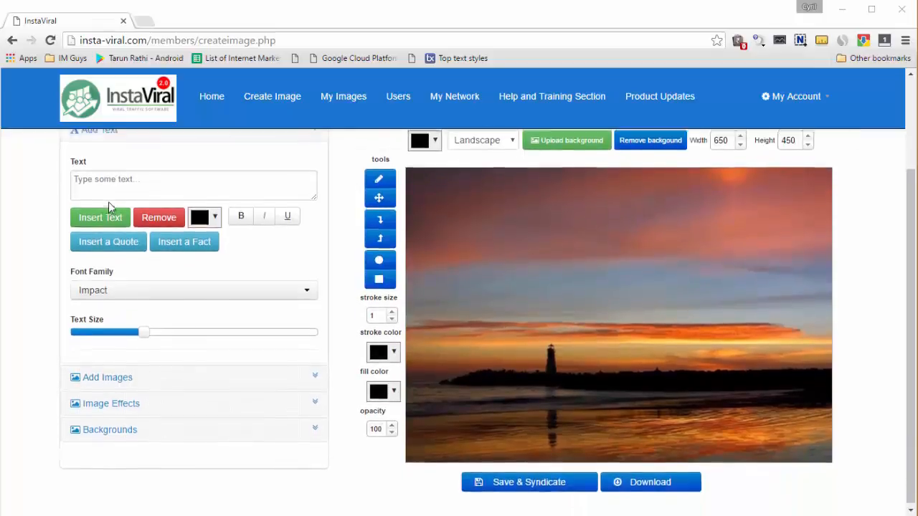
{"action": "scroll", "coordinate": [109, 201], "scroll_direction": "up", "scroll_amount": 2}
{"action": "scroll", "coordinate": [80, 253], "scroll_direction": "down", "scroll_amount": 1}
{"action": "scroll", "coordinate": [80, 254], "scroll_direction": "down", "scroll_amount": 1}
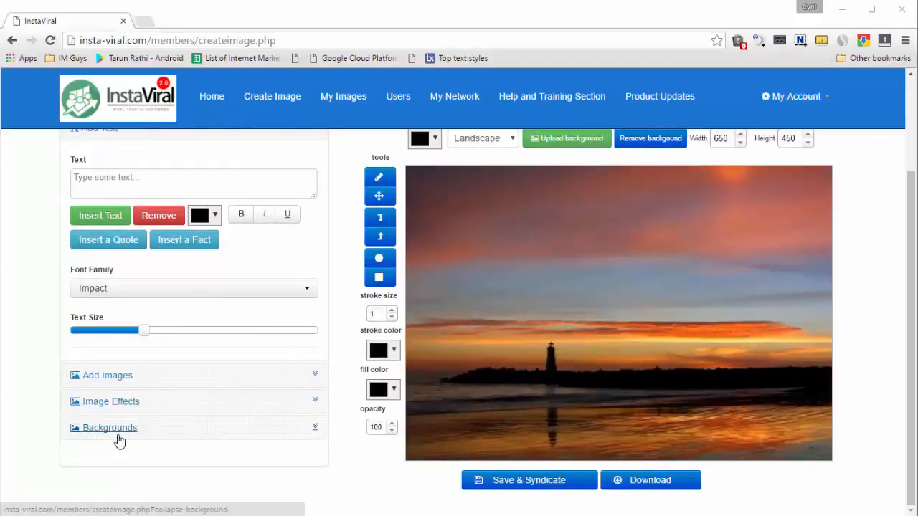
Insert the two-line text "Every sunset brings with it / the promise of a new dawn." and place it in the picture's upper sky
{"action": "scroll", "coordinate": [123, 401], "scroll_direction": "up", "scroll_amount": 2}
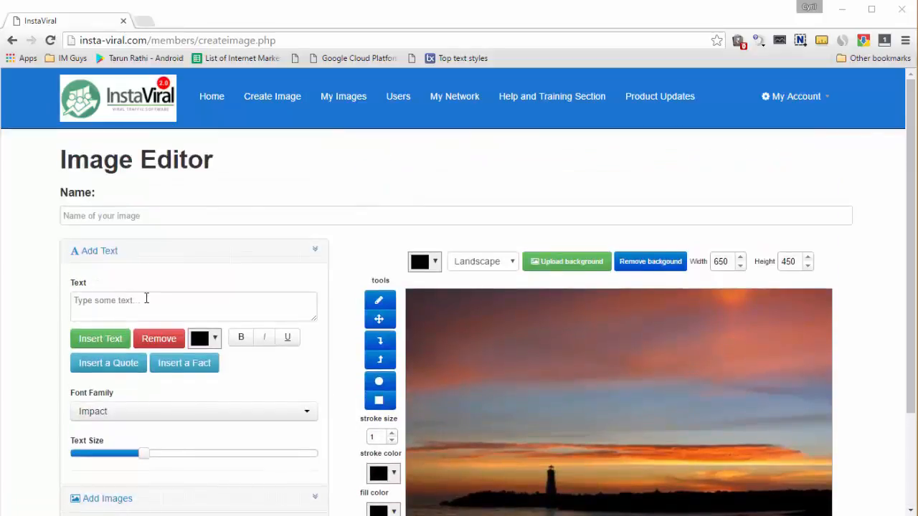
{"action": "left_click", "coordinate": [242, 310]}
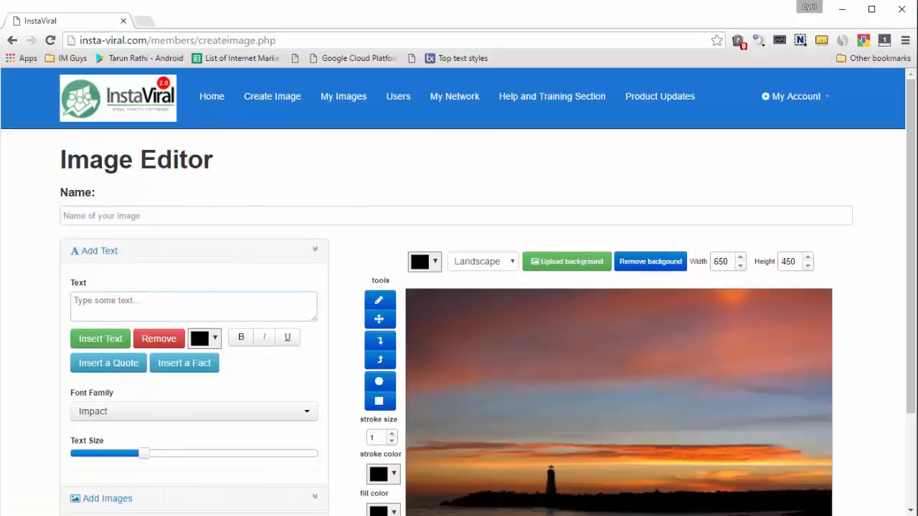
{"action": "key", "text": "ctrl+a"}
{"action": "type", "text": "Every sunset brings with it the promise of a new dawn."}
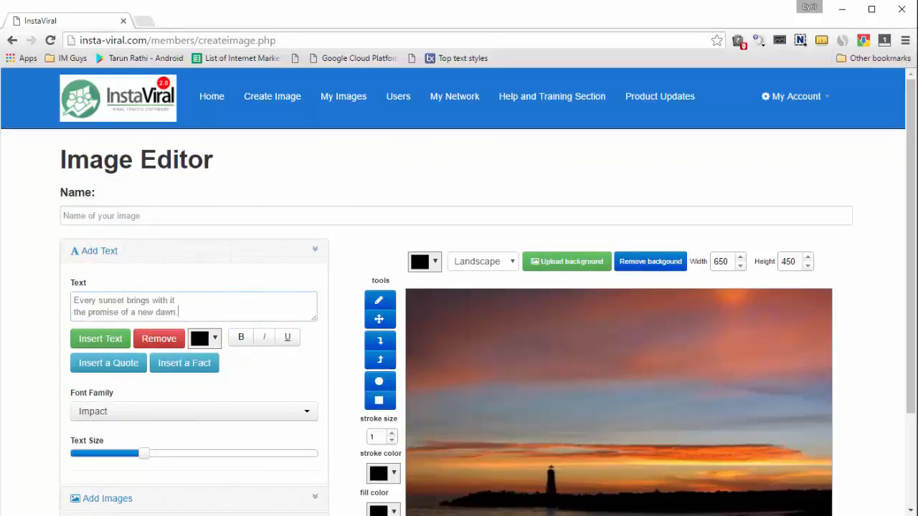
{"action": "left_click", "coordinate": [97, 339]}
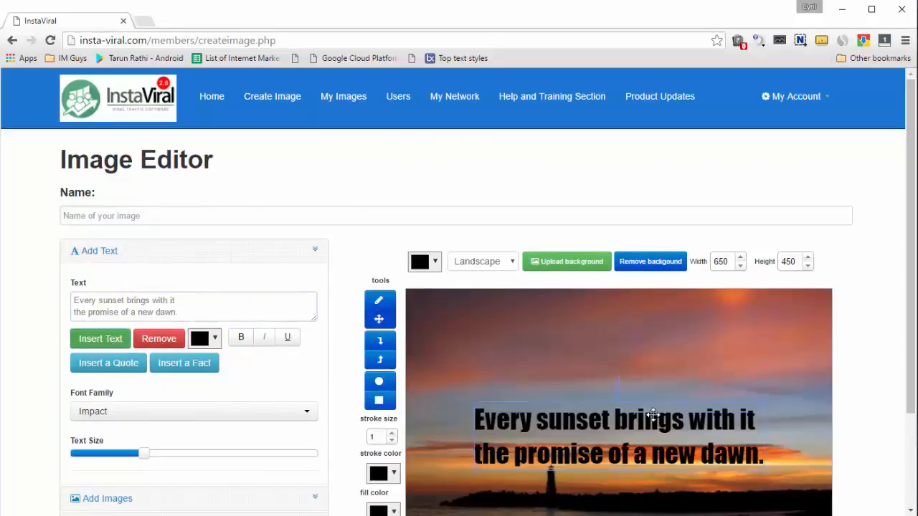
{"action": "left_click_drag", "start_coordinate": [654, 415], "coordinate": [655, 337]}
Colour the sunset quote bright yellow and nudge it slightly upward on the picture
{"action": "scroll", "coordinate": [655, 337], "scroll_direction": "down", "scroll_amount": 1}
{"action": "left_click", "coordinate": [213, 275]}
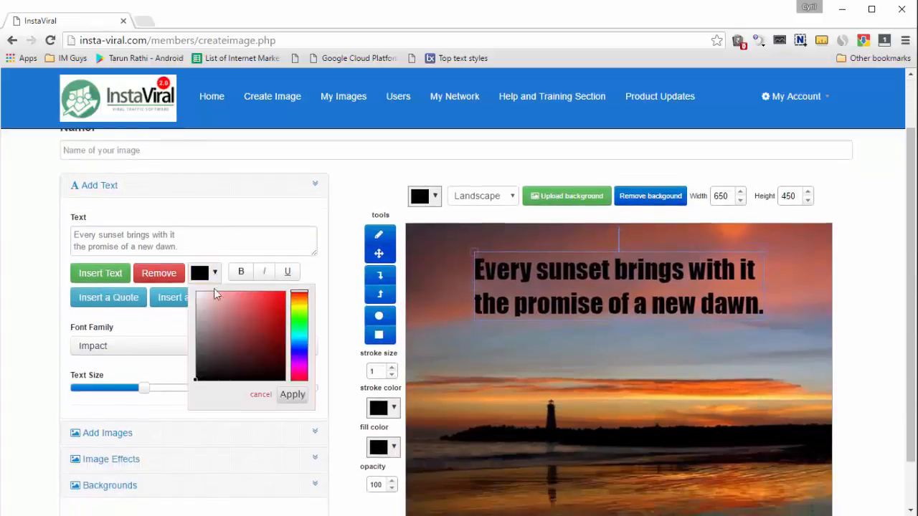
{"action": "left_click", "coordinate": [205, 300]}
{"action": "left_click_drag", "start_coordinate": [205, 300], "coordinate": [202, 299]}
{"action": "left_click", "coordinate": [303, 307]}
{"action": "left_click_drag", "start_coordinate": [304, 310], "coordinate": [282, 294]}
{"action": "left_click", "coordinate": [292, 394]}
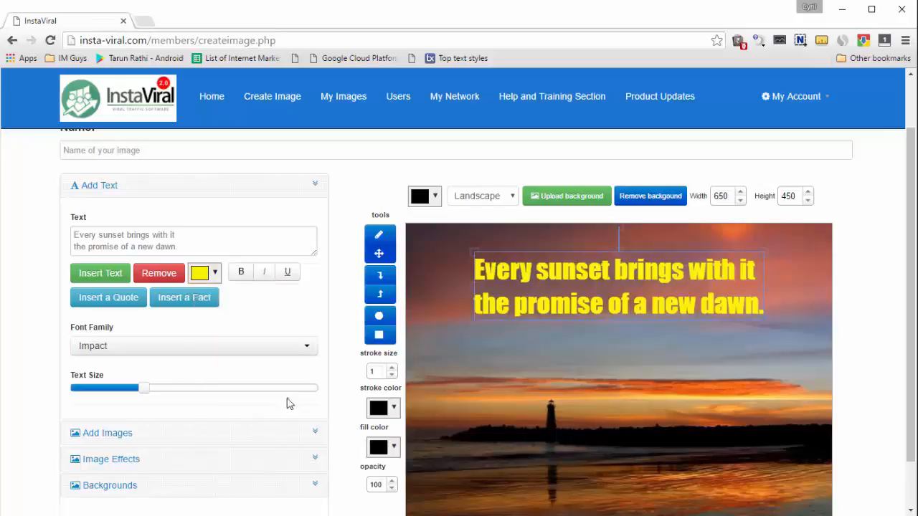
{"action": "left_click_drag", "start_coordinate": [689, 307], "coordinate": [690, 299]}
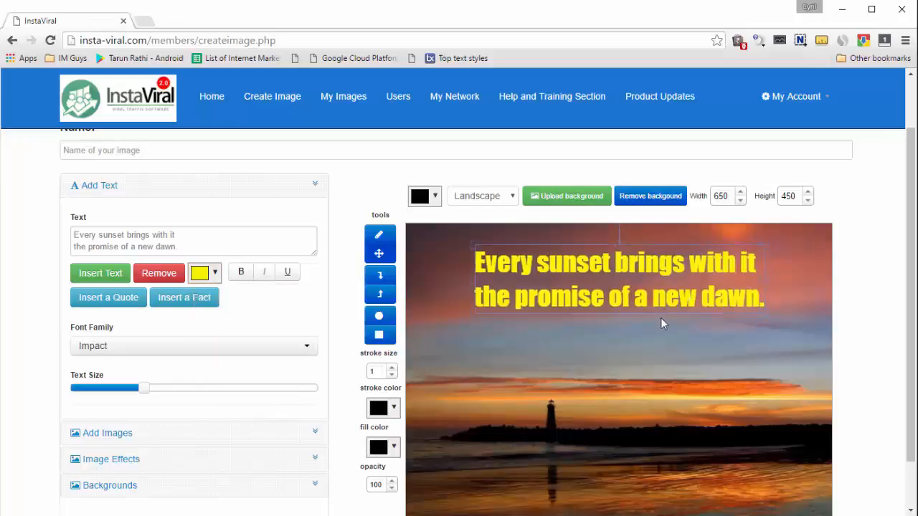
Change the sunset quote's font family to Pacifico
{"action": "left_click", "coordinate": [218, 349]}
{"action": "scroll", "coordinate": [219, 391], "scroll_direction": "down", "scroll_amount": 1}
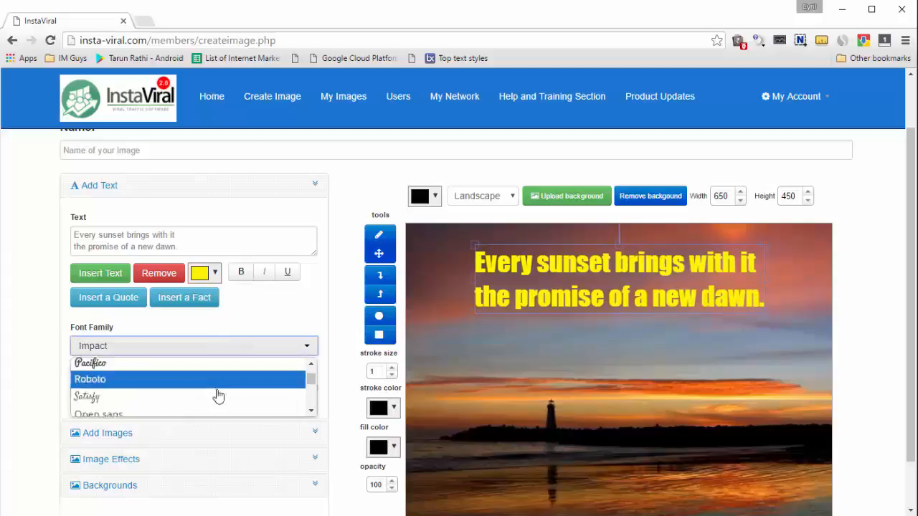
{"action": "left_click", "coordinate": [219, 362]}
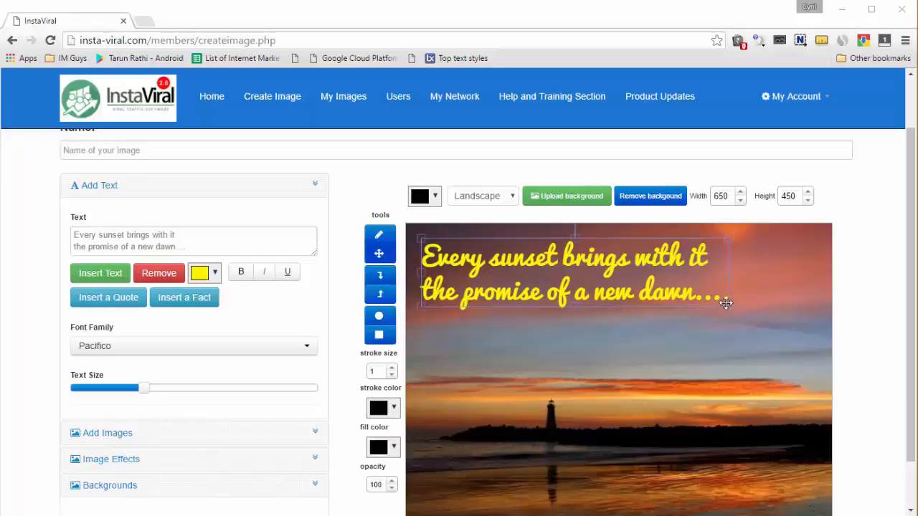
Enlarge the sunset quote, tilt it slightly counterclockwise and position it in the upper-left area of the picture
{"action": "left_click_drag", "start_coordinate": [735, 310], "coordinate": [765, 316]}
{"action": "left_click_drag", "start_coordinate": [650, 267], "coordinate": [677, 294]}
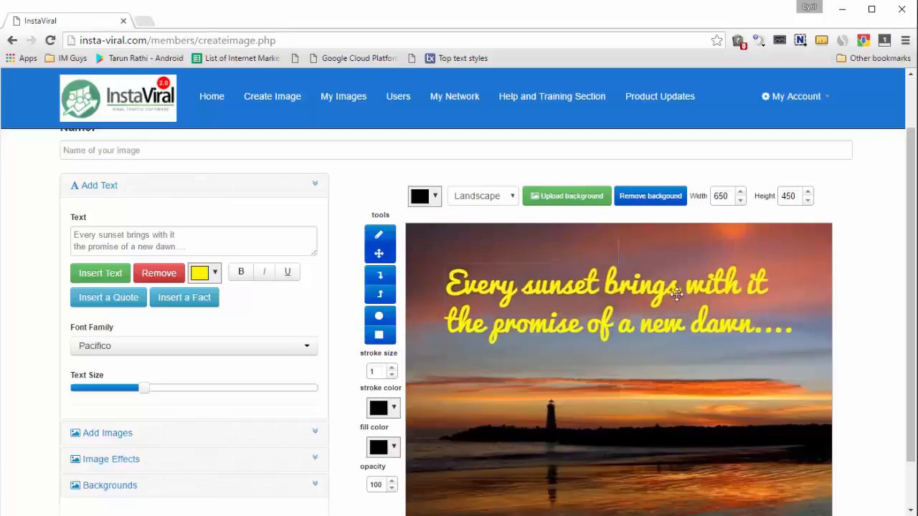
{"action": "left_click_drag", "start_coordinate": [621, 237], "coordinate": [595, 251]}
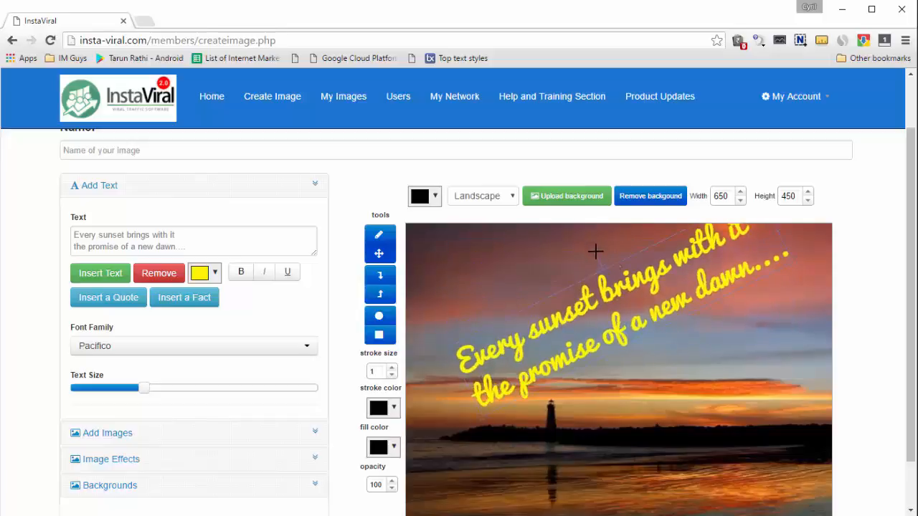
{"action": "left_click_drag", "start_coordinate": [633, 282], "coordinate": [634, 318]}
{"action": "left_click_drag", "start_coordinate": [591, 285], "coordinate": [582, 259]}
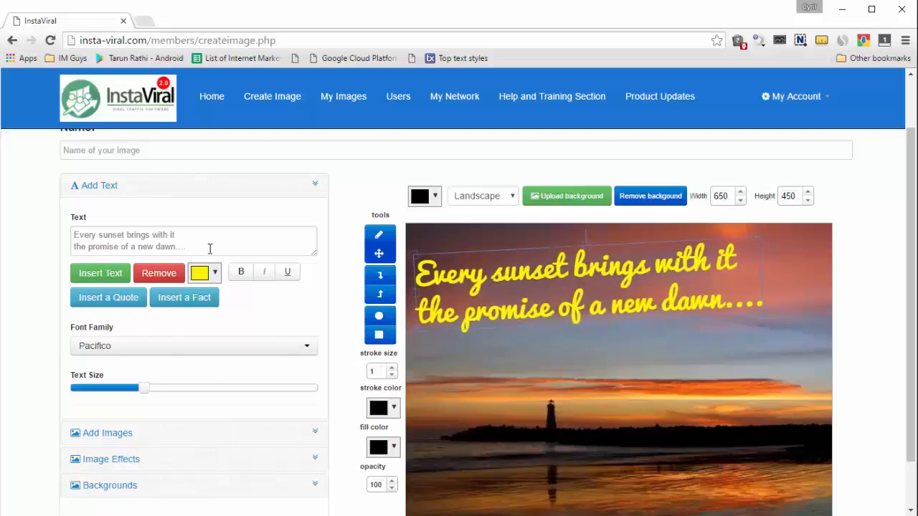
{"action": "left_click_drag", "start_coordinate": [209, 248], "coordinate": [20, 220]}
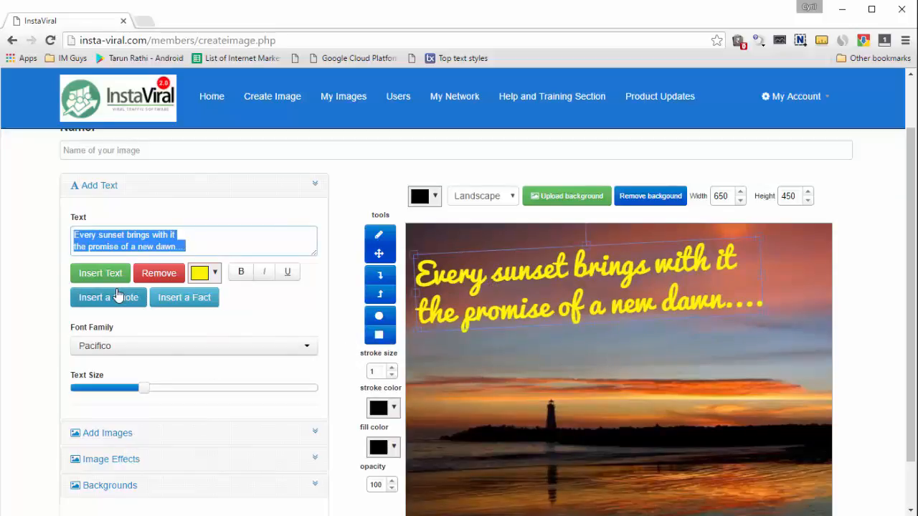
{"action": "type", "text": "www"}
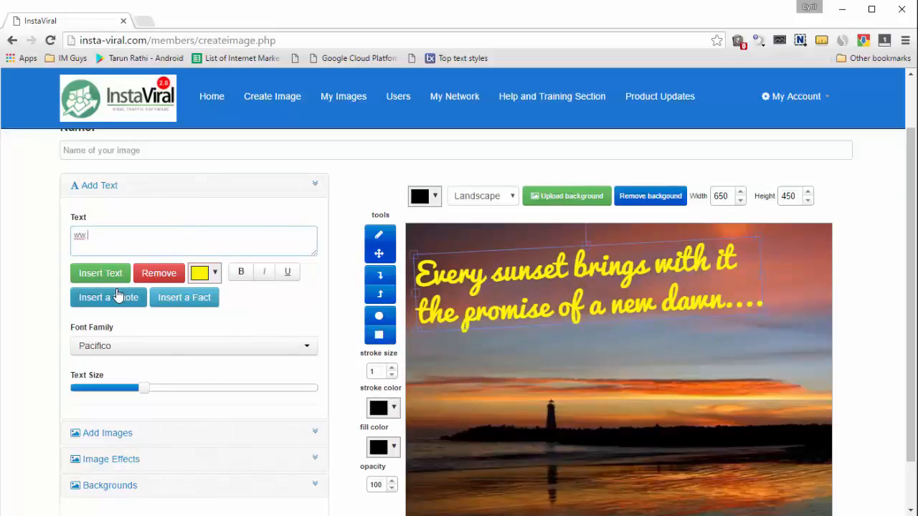
{"action": "type", "text": ".mywebsite.com"}
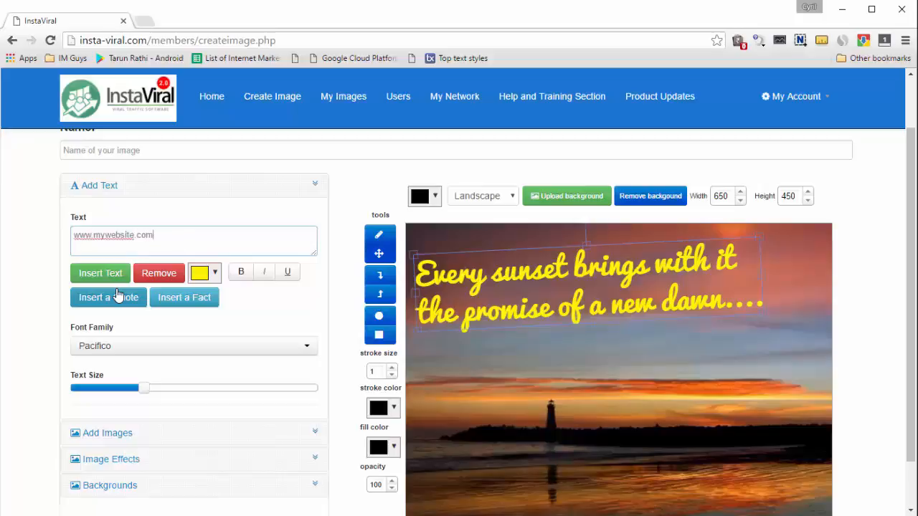
{"action": "left_click", "coordinate": [111, 279]}
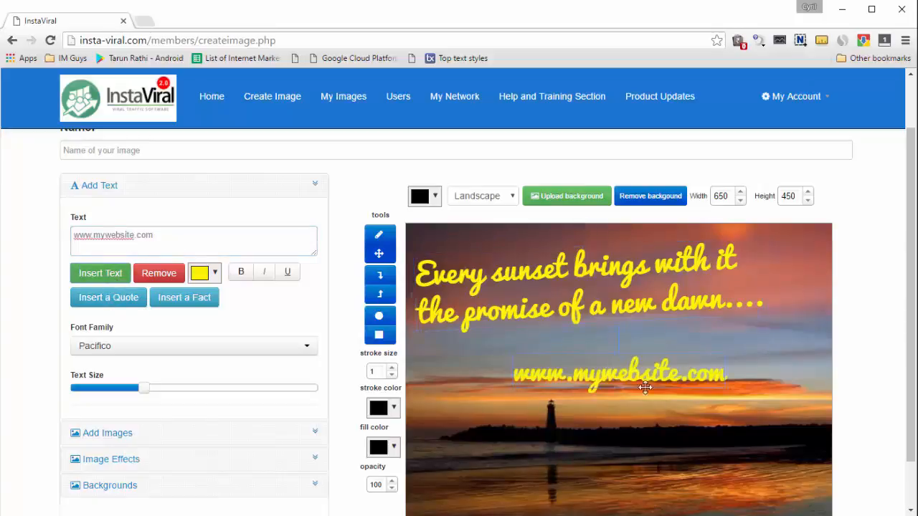
{"action": "left_click_drag", "start_coordinate": [667, 378], "coordinate": [750, 360]}
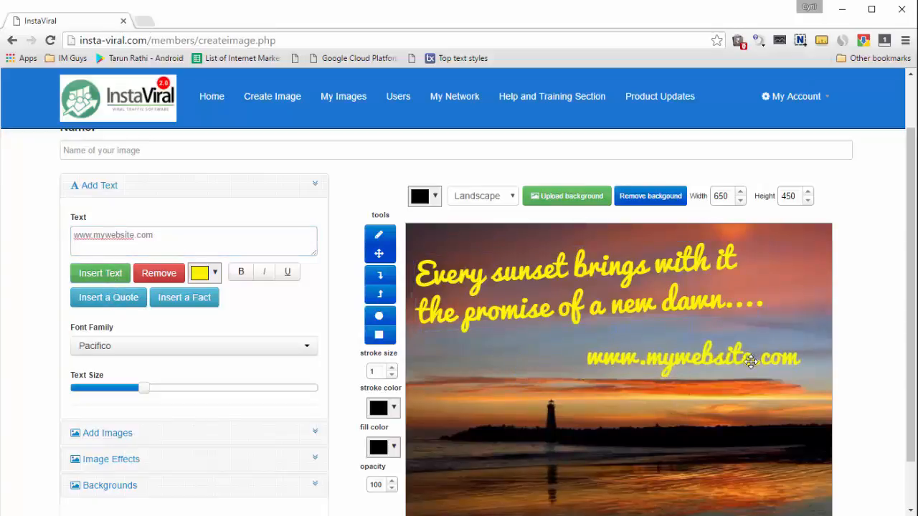
Set the website address text to the Merriweather font and reduce its size to near the minimum
{"action": "left_click", "coordinate": [142, 349]}
{"action": "left_click", "coordinate": [133, 373]}
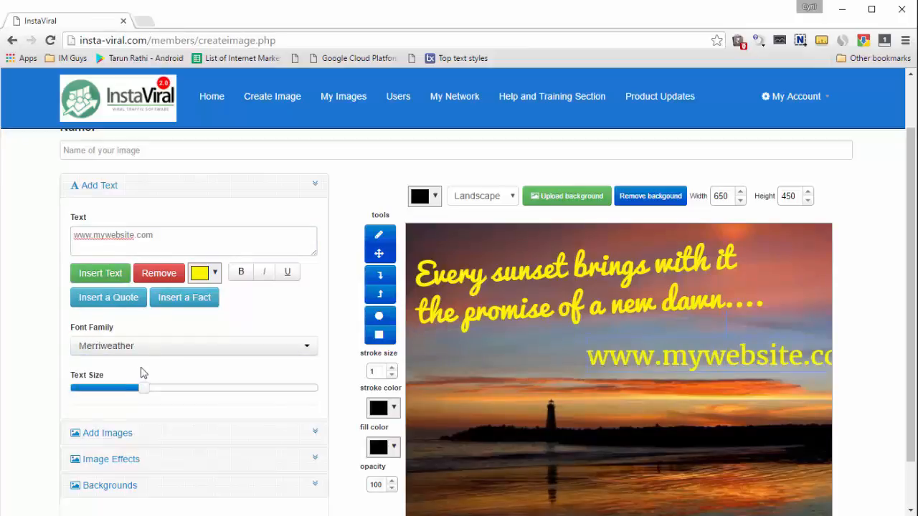
{"action": "left_click_drag", "start_coordinate": [145, 388], "coordinate": [80, 380]}
Colour the website address white and move it to the picture's bottom-right corner
{"action": "left_click", "coordinate": [205, 272]}
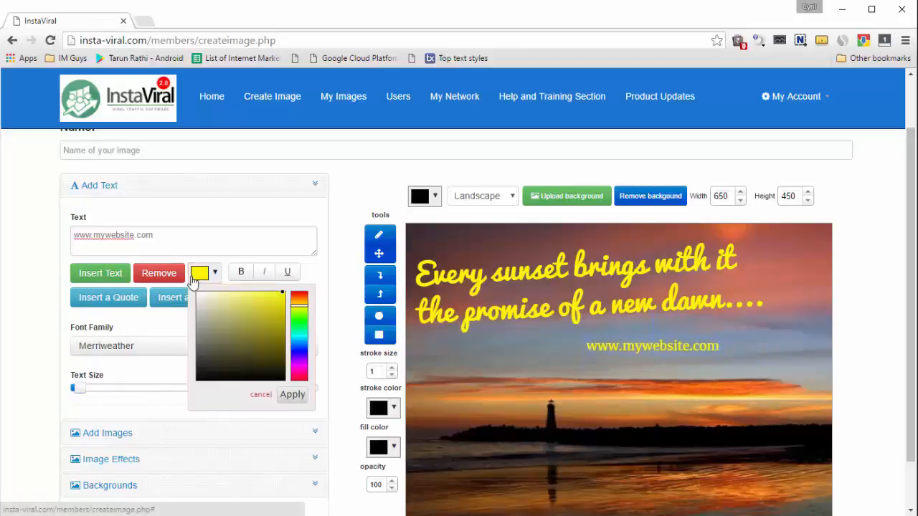
{"action": "left_click", "coordinate": [200, 297]}
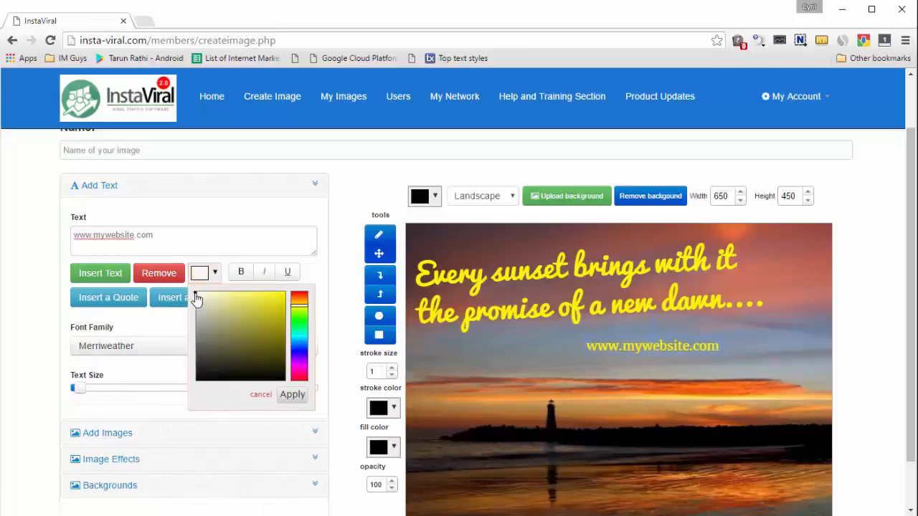
{"action": "left_click", "coordinate": [294, 396]}
{"action": "scroll", "coordinate": [677, 369], "scroll_direction": "down", "scroll_amount": 1}
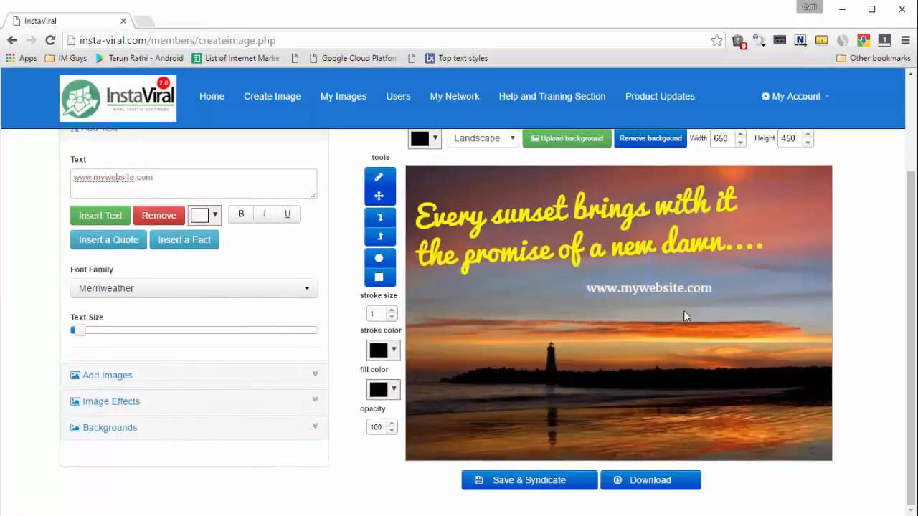
{"action": "left_click_drag", "start_coordinate": [675, 291], "coordinate": [785, 453]}
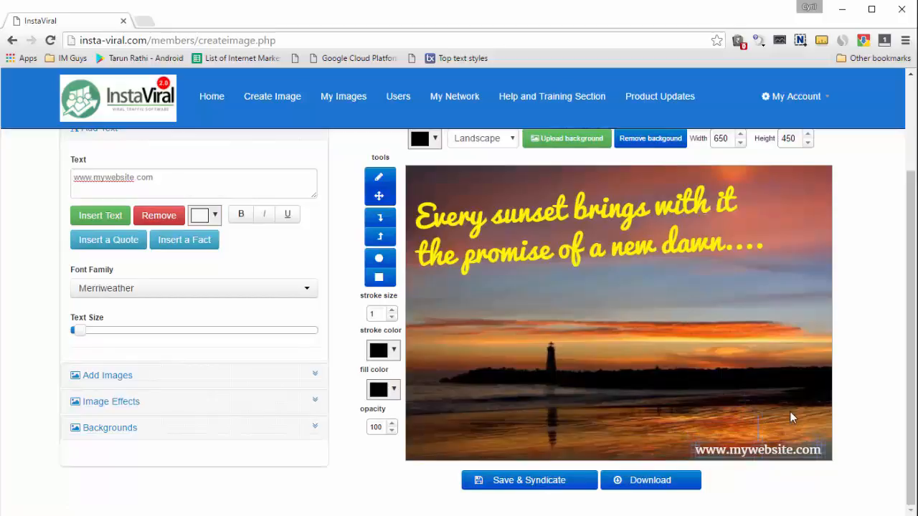
Look through the ready-made facts available for insertion and close the list without inserting one
{"action": "scroll", "coordinate": [791, 417], "scroll_direction": "up", "scroll_amount": 1}
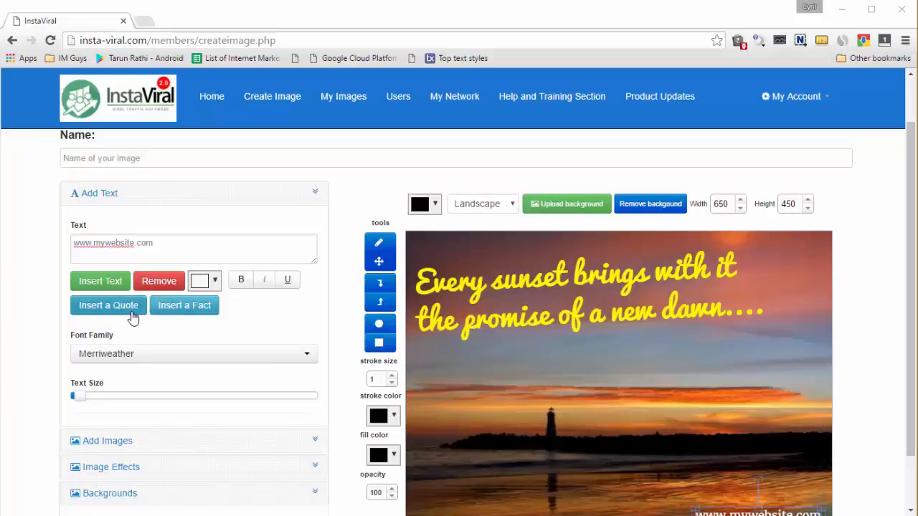
{"action": "scroll", "coordinate": [133, 318], "scroll_direction": "up", "scroll_amount": 1}
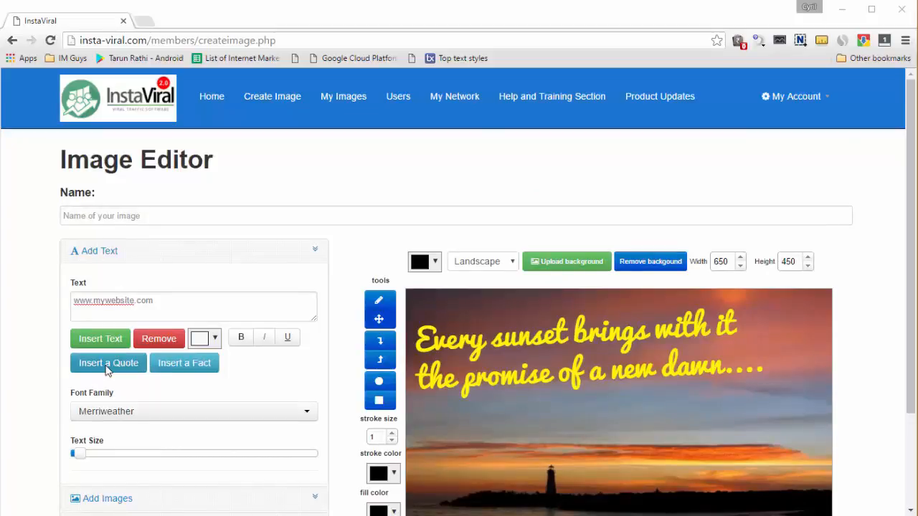
{"action": "left_click", "coordinate": [178, 367]}
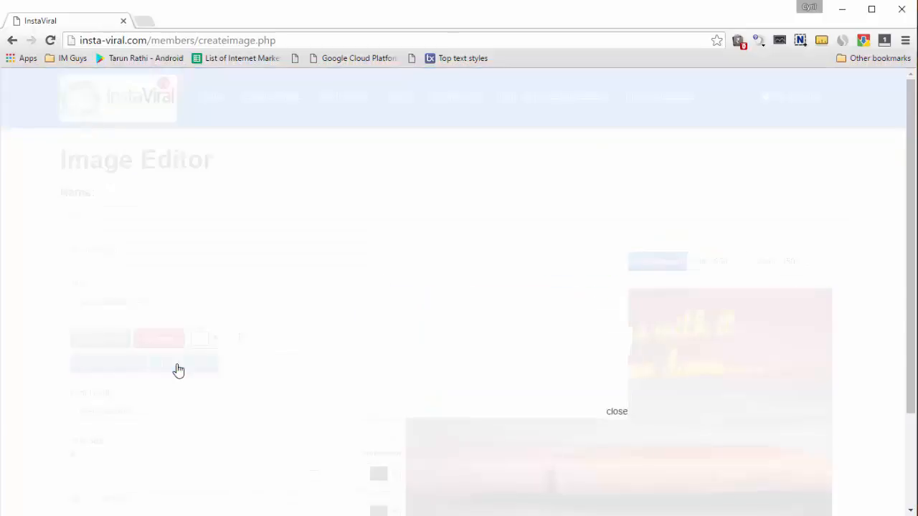
{"action": "scroll", "coordinate": [345, 282], "scroll_direction": "down", "scroll_amount": 2}
{"action": "scroll", "coordinate": [345, 281], "scroll_direction": "up", "scroll_amount": 2}
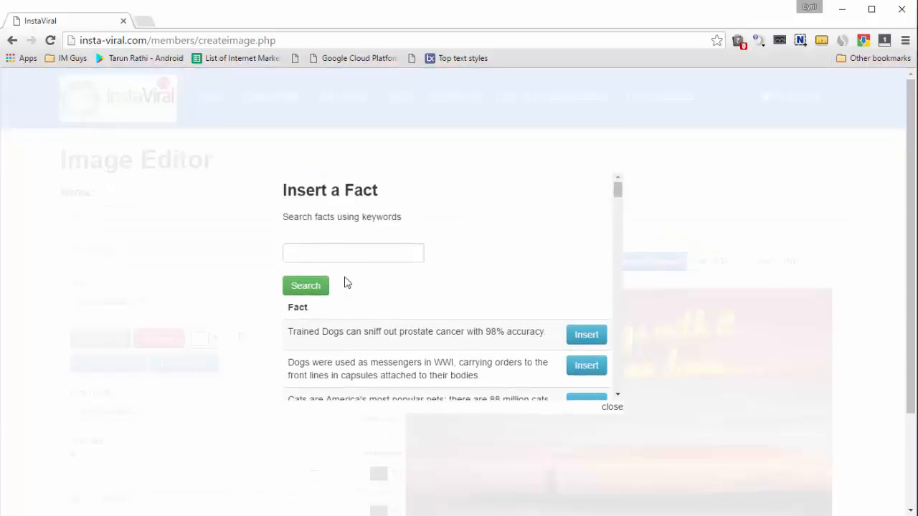
{"action": "left_click", "coordinate": [347, 253]}
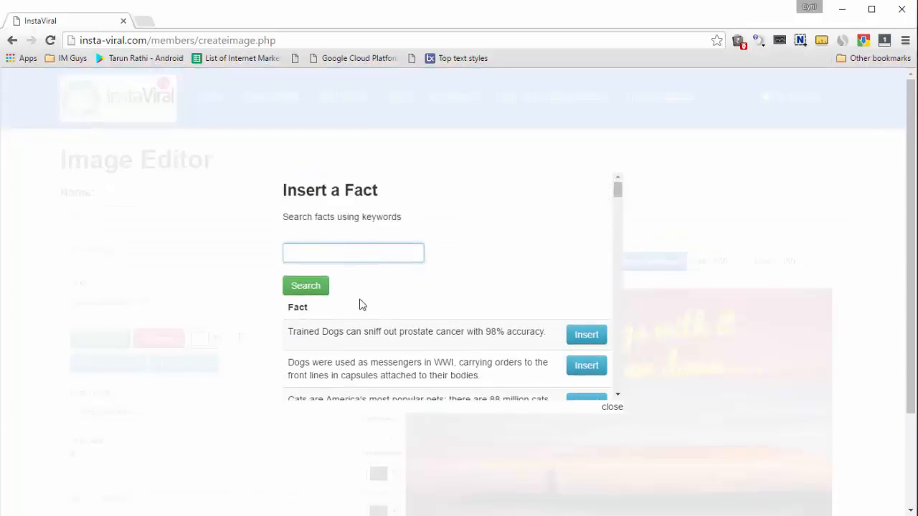
{"action": "scroll", "coordinate": [362, 305], "scroll_direction": "down", "scroll_amount": 3}
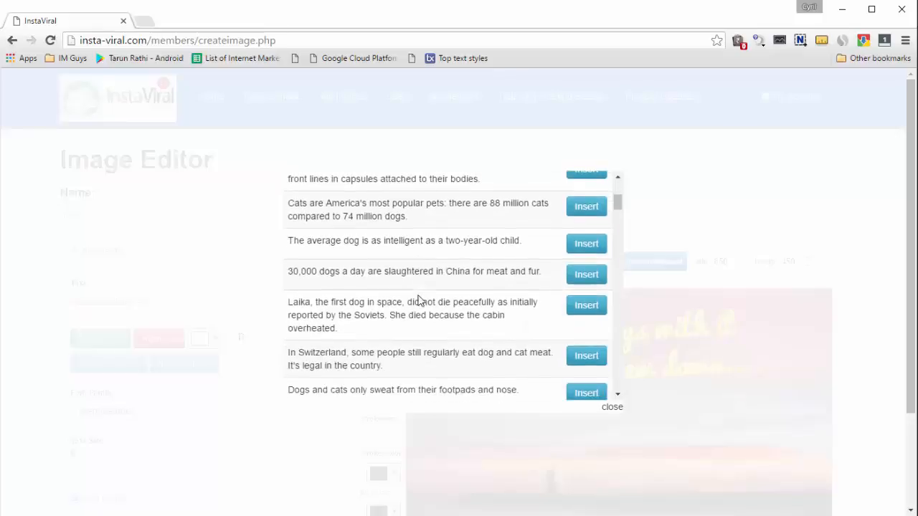
{"action": "scroll", "coordinate": [420, 301], "scroll_direction": "down", "scroll_amount": 4}
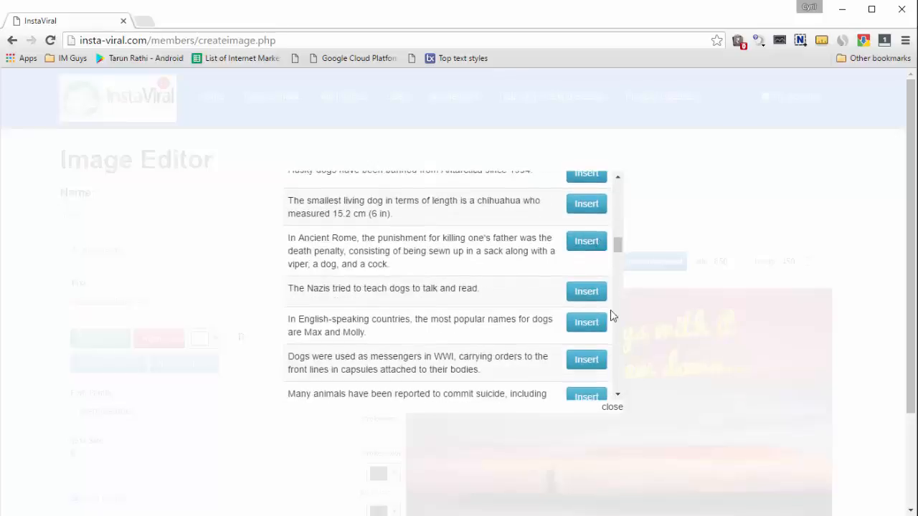
{"action": "left_click", "coordinate": [613, 408]}
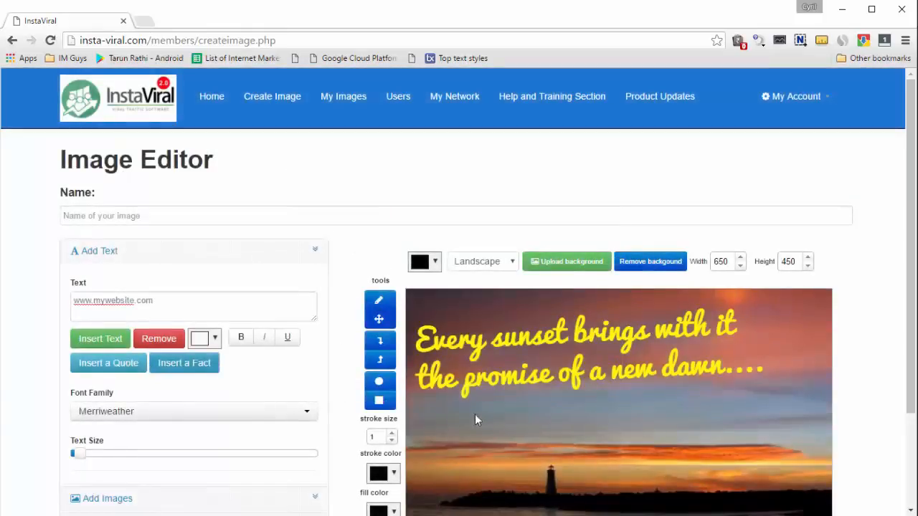
Add three copies of the preset pumpkin image and spread them across the lower part of the picture
{"action": "scroll", "coordinate": [172, 335], "scroll_direction": "down", "scroll_amount": 2}
{"action": "left_click", "coordinate": [160, 382]}
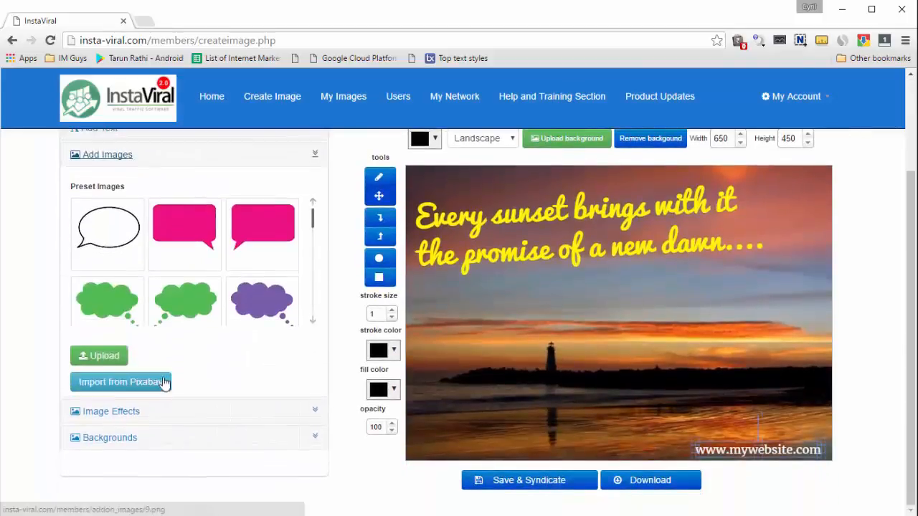
{"action": "scroll", "coordinate": [234, 309], "scroll_direction": "down", "scroll_amount": 5}
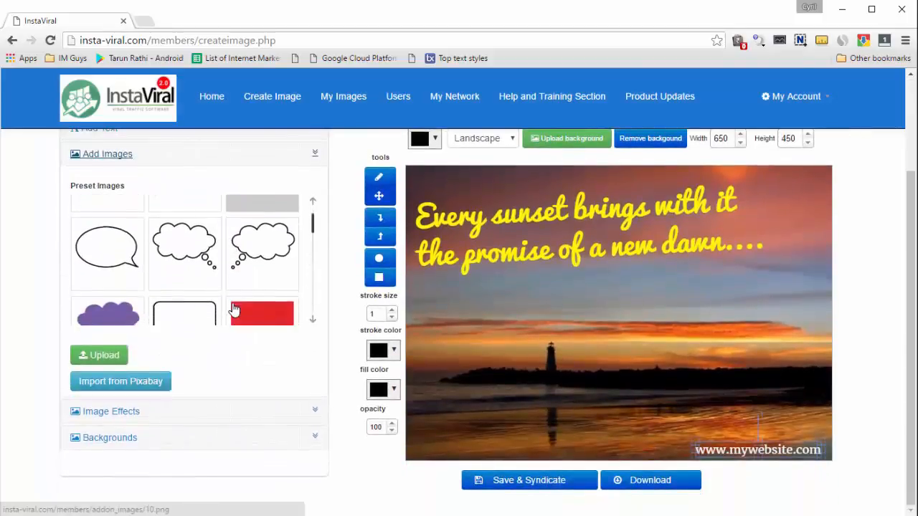
{"action": "scroll", "coordinate": [234, 309], "scroll_direction": "down", "scroll_amount": 5}
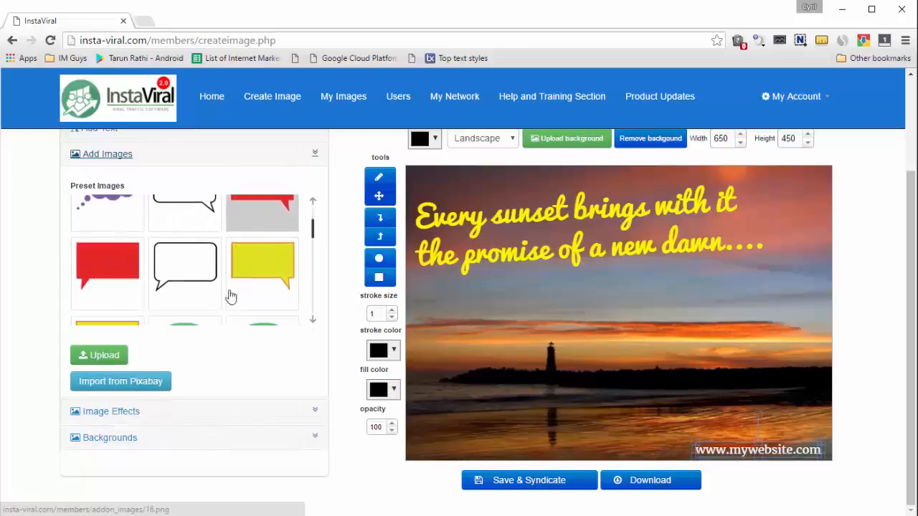
{"action": "scroll", "coordinate": [188, 291], "scroll_direction": "down", "scroll_amount": 5}
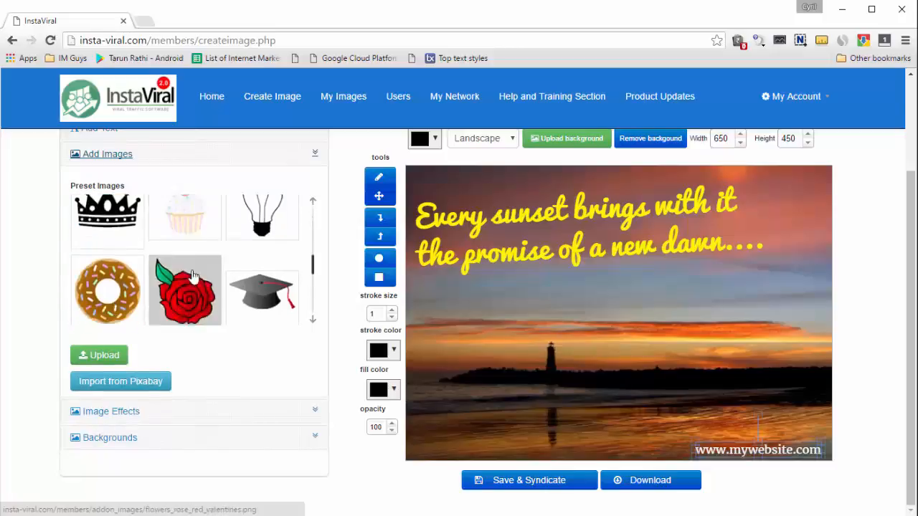
{"action": "scroll", "coordinate": [179, 301], "scroll_direction": "down", "scroll_amount": 2}
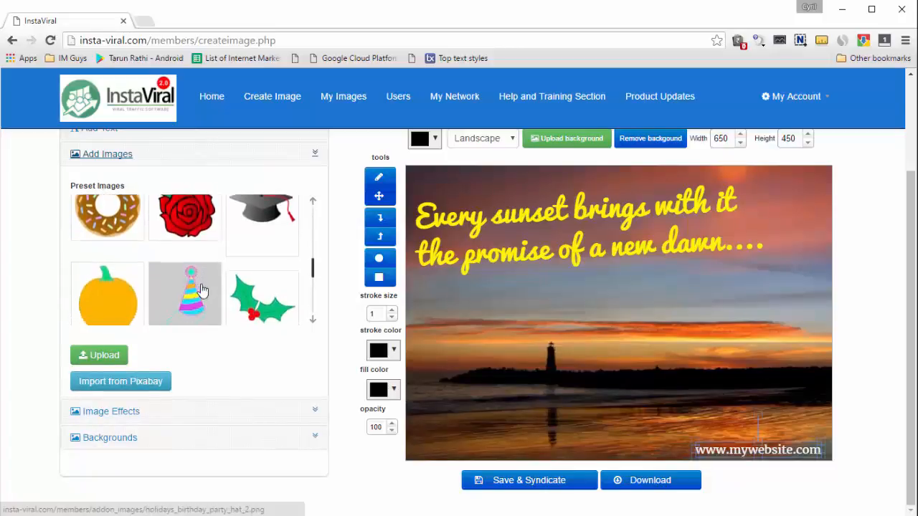
{"action": "double_click", "coordinate": [114, 302]}
{"action": "left_click_drag", "start_coordinate": [541, 404], "coordinate": [467, 357]}
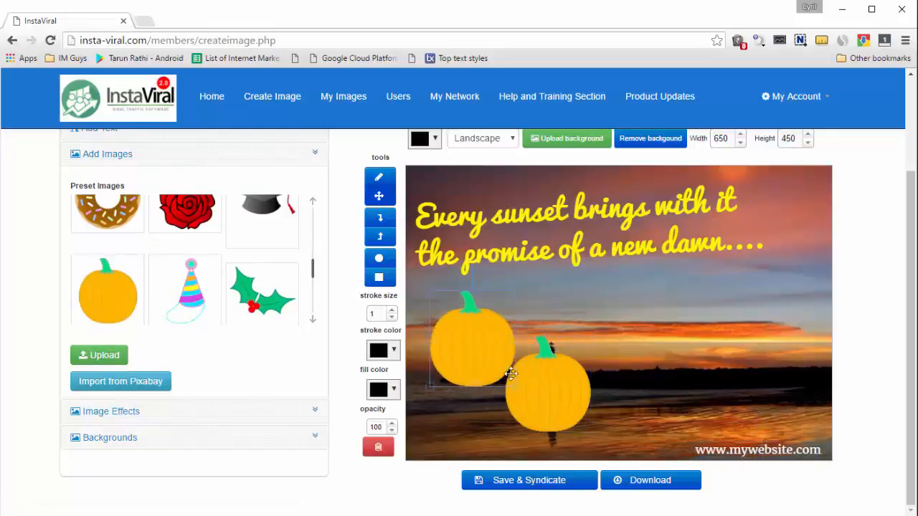
{"action": "left_click_drag", "start_coordinate": [573, 406], "coordinate": [666, 392]}
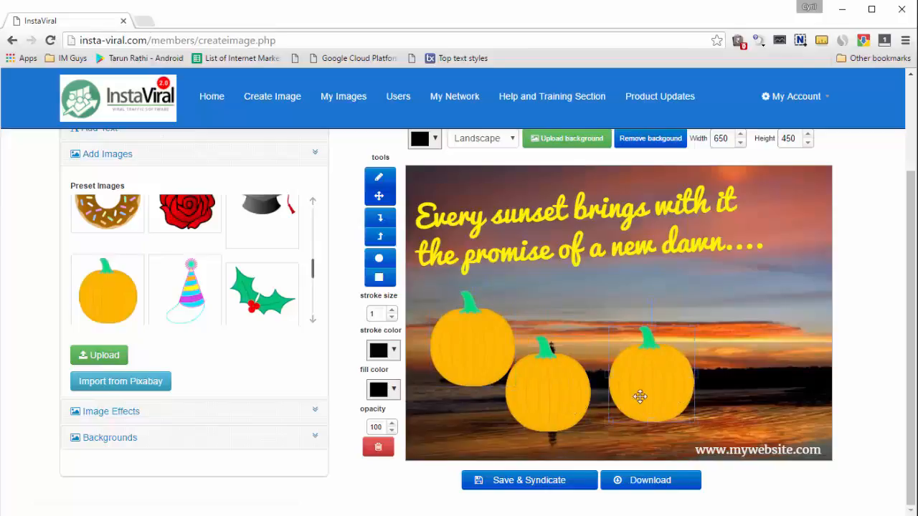
Delete the middle and right pumpkins and move the remaining one to the right side of the picture, over the horizon
{"action": "left_click", "coordinate": [386, 450]}
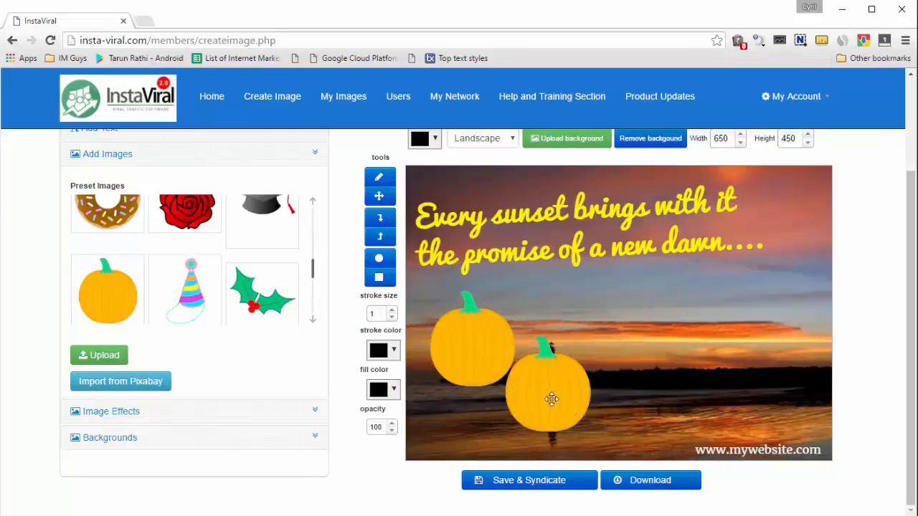
{"action": "left_click", "coordinate": [549, 399]}
{"action": "left_click", "coordinate": [378, 448]}
{"action": "left_click_drag", "start_coordinate": [487, 342], "coordinate": [778, 337]}
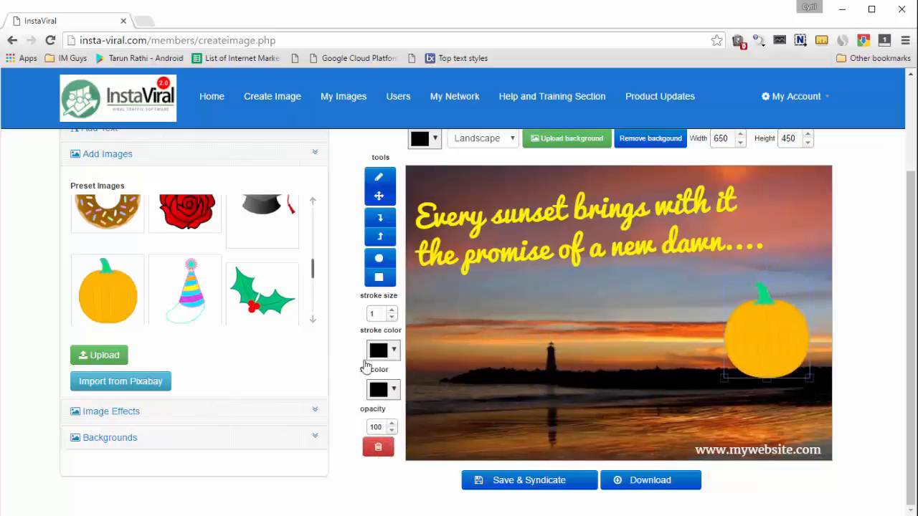
Browse more of the preset images and check the option for uploading an image from the computer, without choosing a file
{"action": "scroll", "coordinate": [241, 273], "scroll_direction": "down", "scroll_amount": 5}
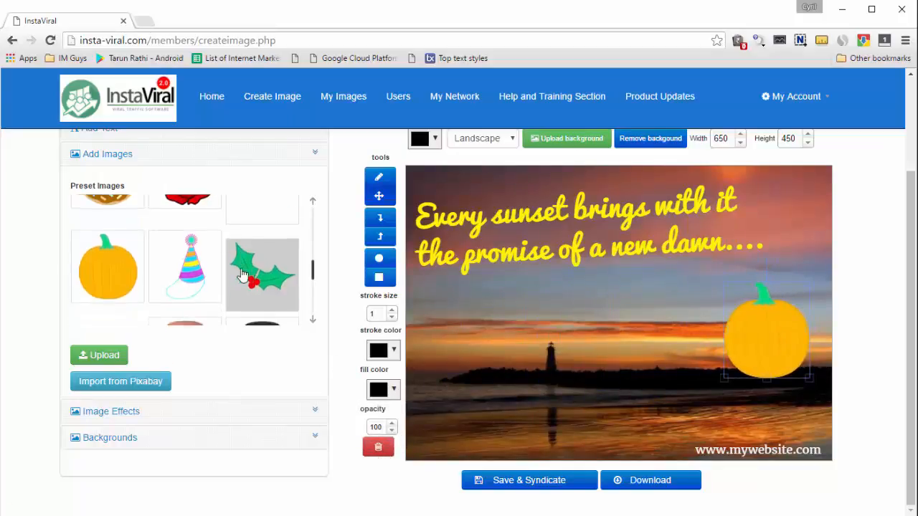
{"action": "left_click", "coordinate": [105, 361]}
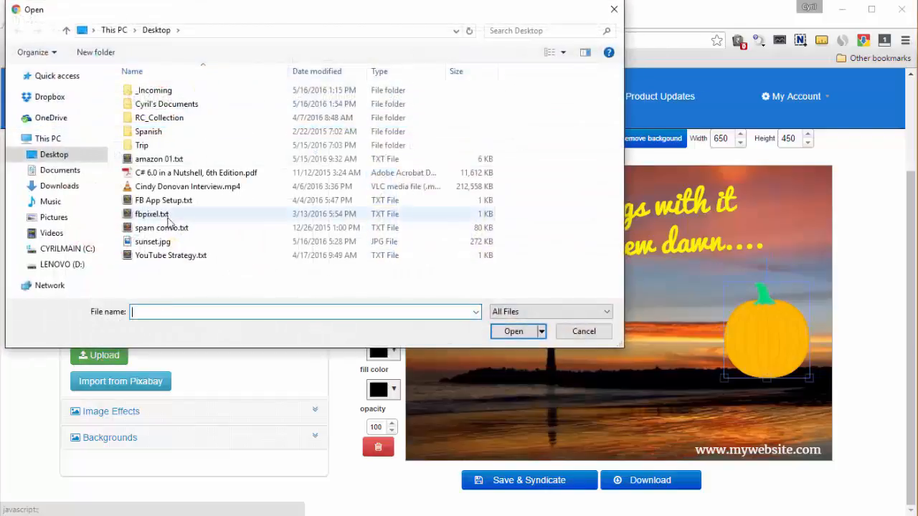
{"action": "left_click", "coordinate": [566, 336]}
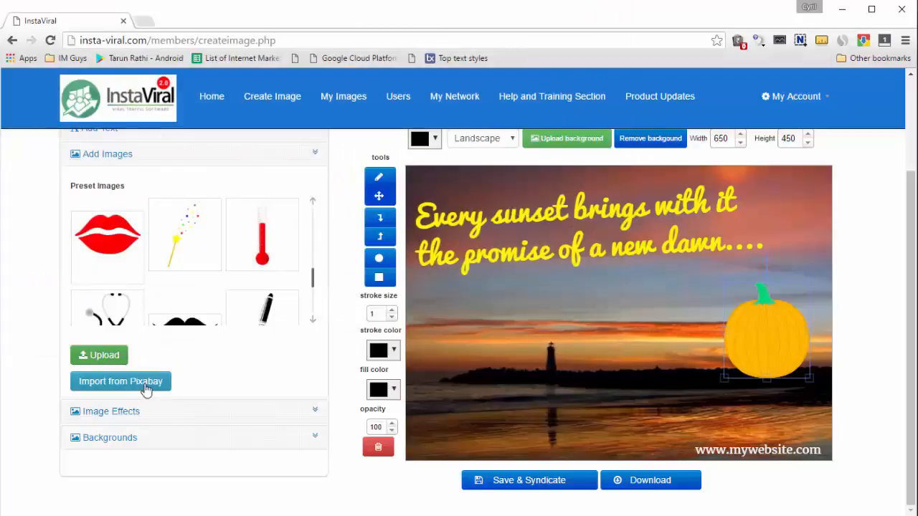
Review the image type choices for importing a Pixabay image and leave without searching
{"action": "left_click", "coordinate": [146, 386]}
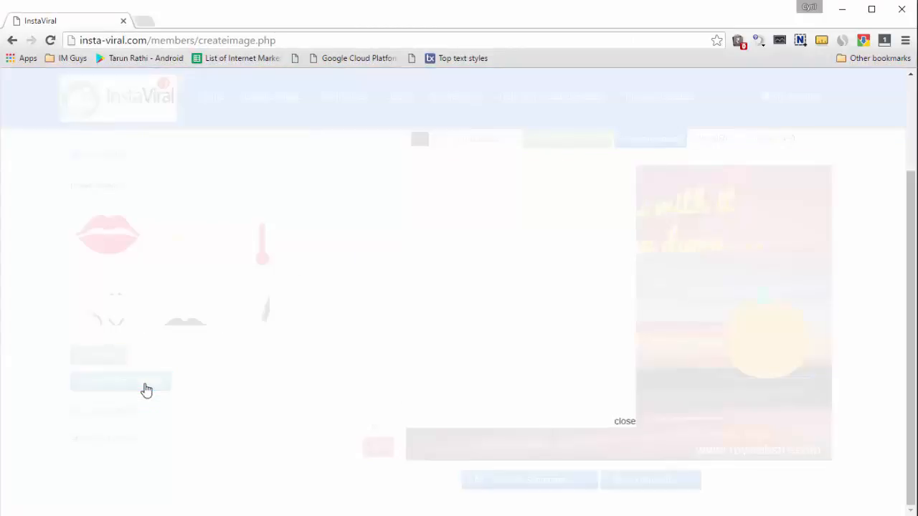
{"action": "left_click", "coordinate": [388, 162]}
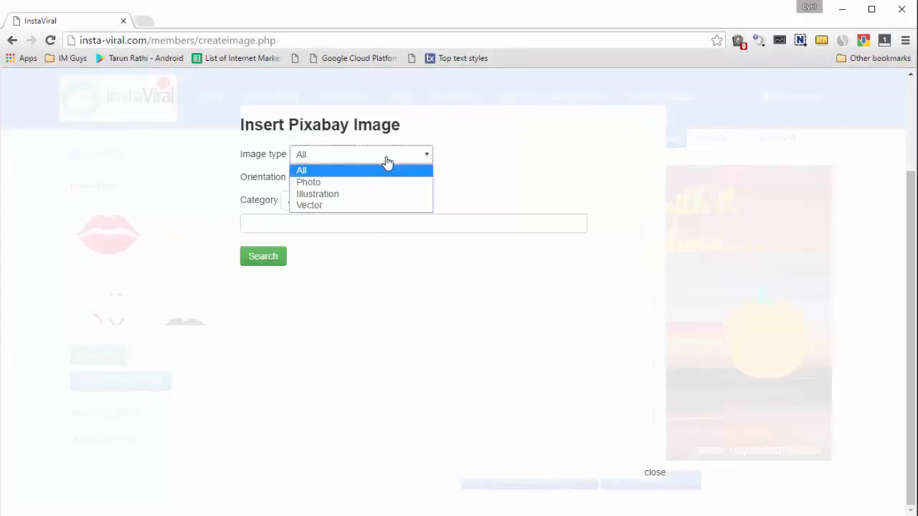
{"action": "left_click", "coordinate": [386, 161]}
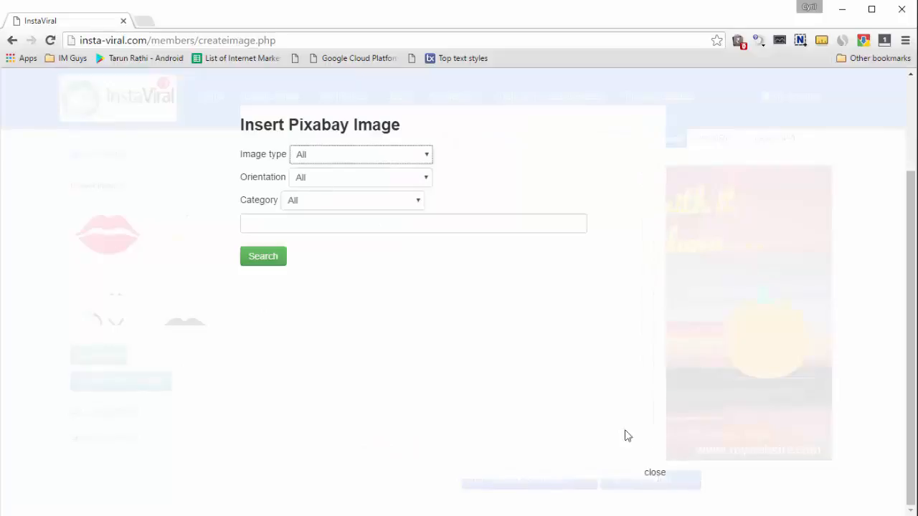
{"action": "left_click", "coordinate": [649, 476]}
Try the Grayscale and Invert filters on the pumpkin, switching each one off again
{"action": "left_click", "coordinate": [306, 414]}
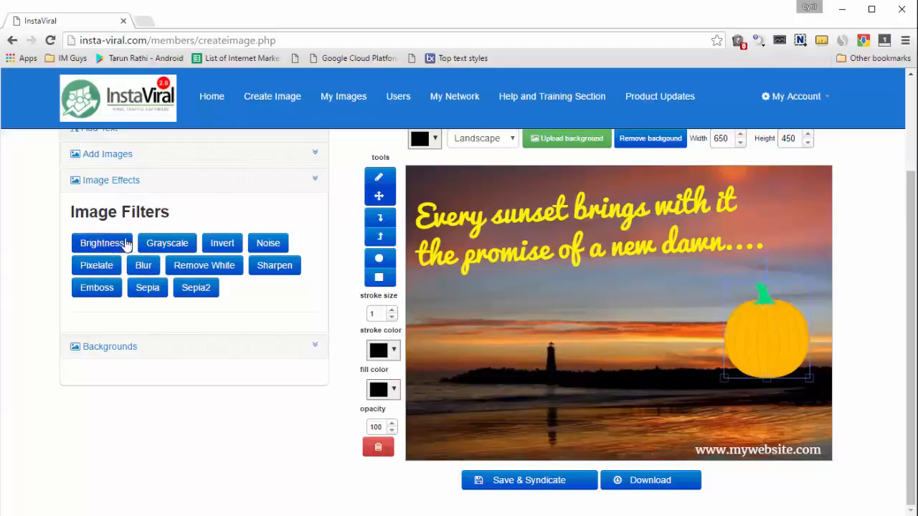
{"action": "left_click", "coordinate": [161, 255]}
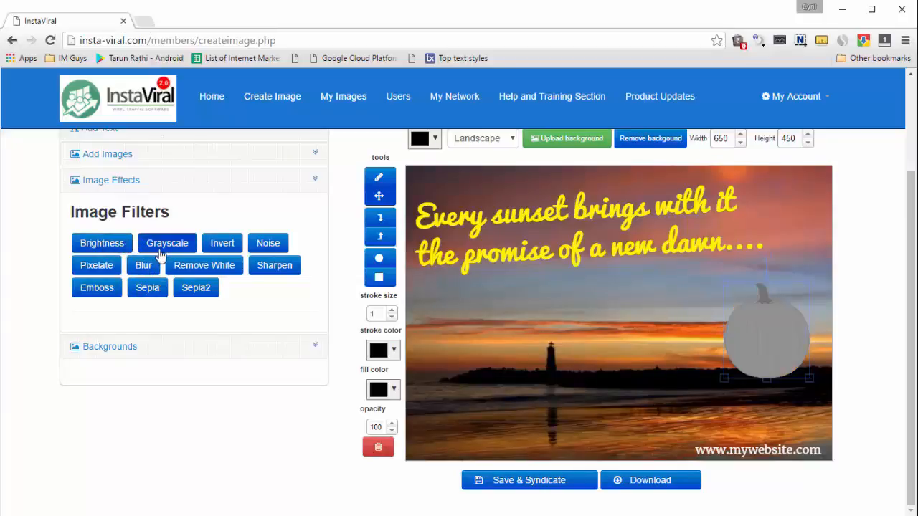
{"action": "left_click", "coordinate": [161, 251]}
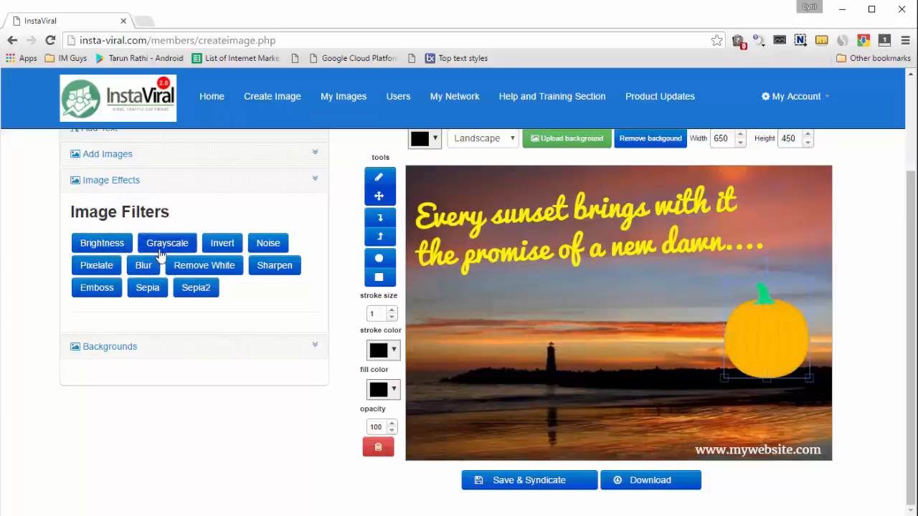
{"action": "left_click", "coordinate": [231, 243]}
{"action": "left_click", "coordinate": [234, 244]}
Browse through the preset backgrounds without applying one
{"action": "left_click", "coordinate": [176, 347]}
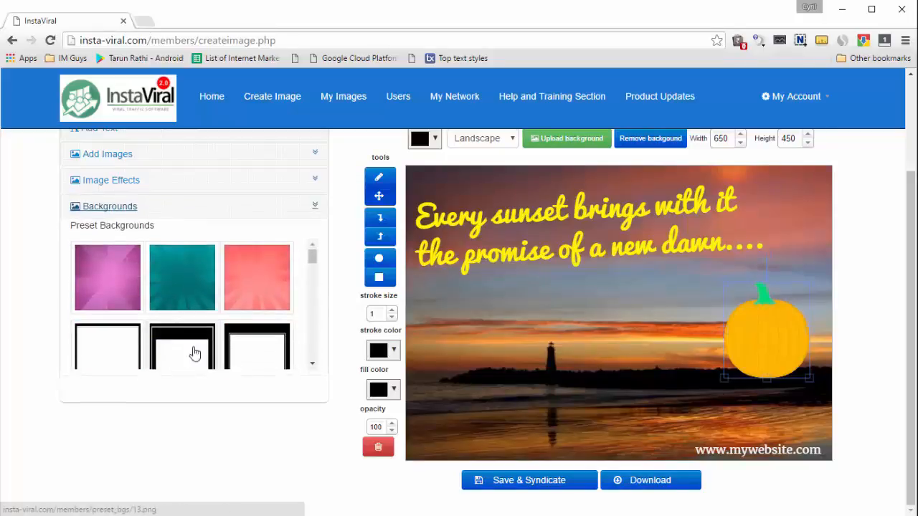
{"action": "scroll", "coordinate": [291, 305], "scroll_direction": "down", "scroll_amount": 5}
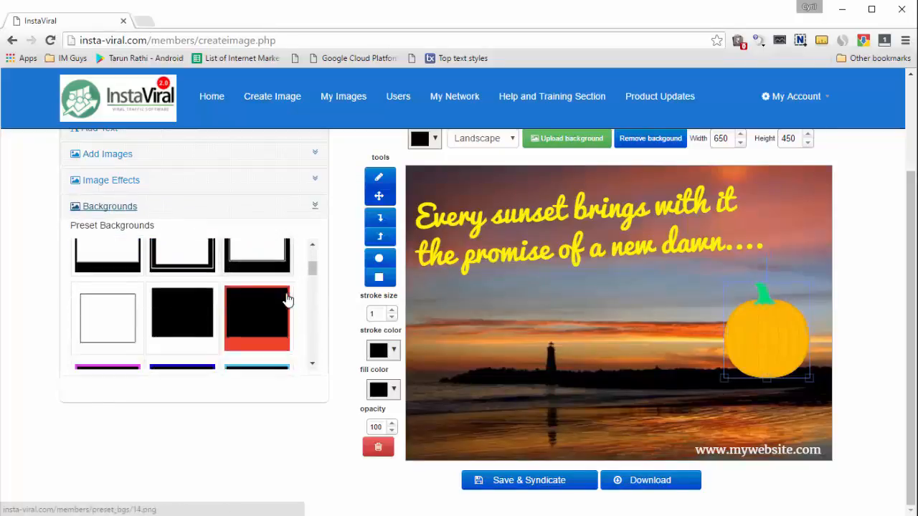
{"action": "scroll", "coordinate": [287, 297], "scroll_direction": "down", "scroll_amount": 5}
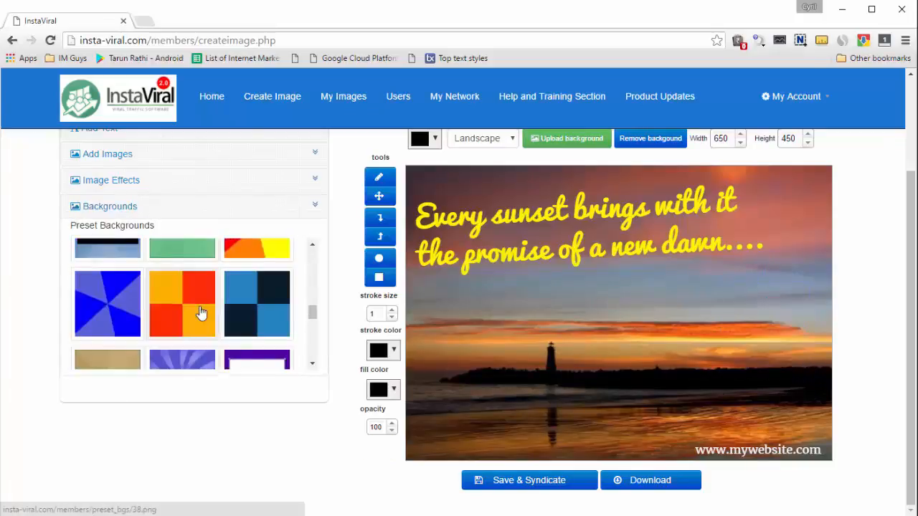
{"action": "scroll", "coordinate": [301, 383], "scroll_direction": "up", "scroll_amount": 1}
{"action": "scroll", "coordinate": [590, 513], "scroll_direction": "down", "scroll_amount": 1}
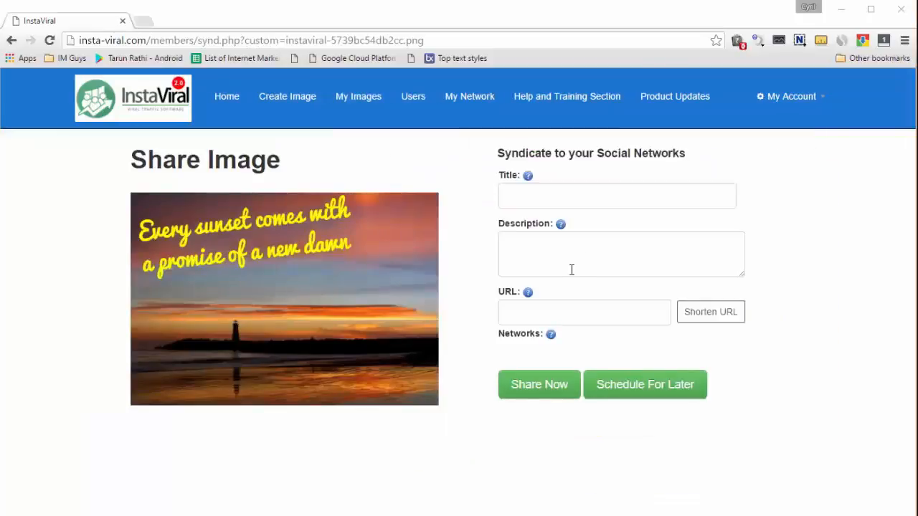
Set the title of the shared image to "Here's your motivation for the day"
{"action": "left_click", "coordinate": [588, 198]}
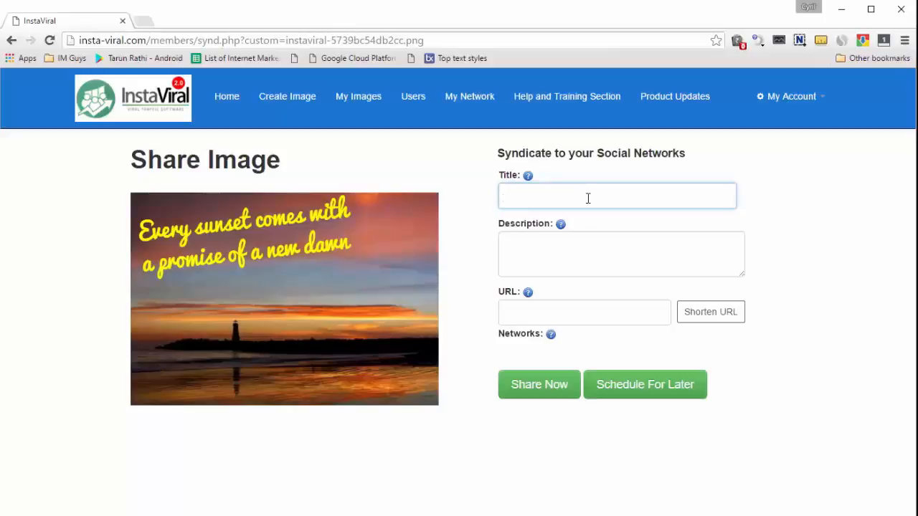
{"action": "type", "text": "Here's your motivation for the day"}
{"action": "key", "text": "Tab"}
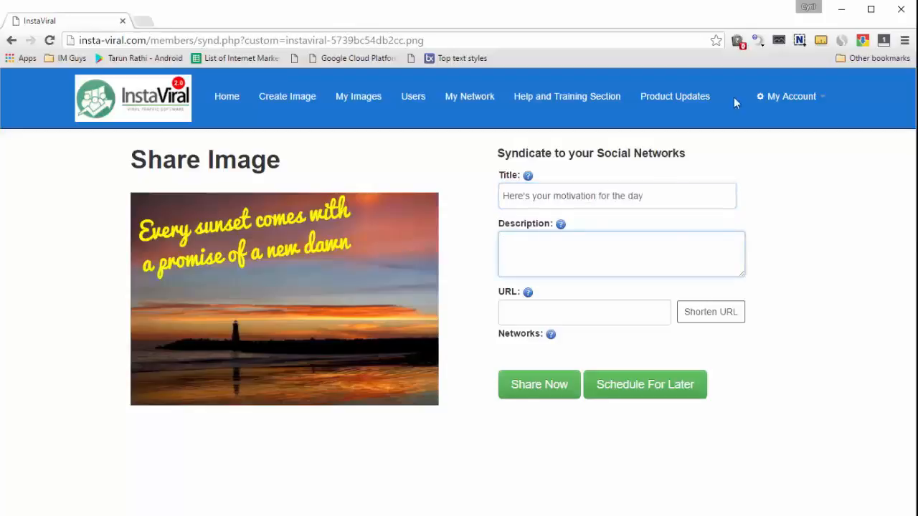
{"action": "type", "text": "http://gotomysite.com"}
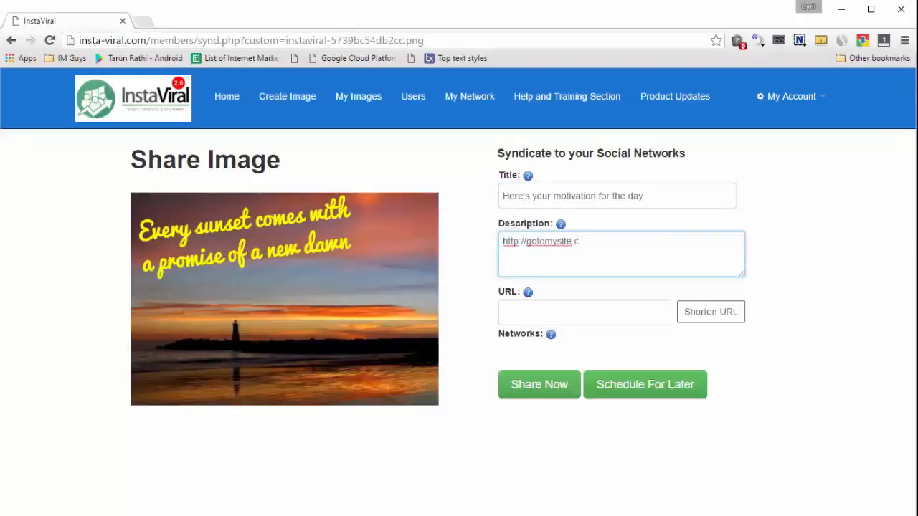
{"action": "key", "text": "Tab"}
{"action": "type", "text": "http"}
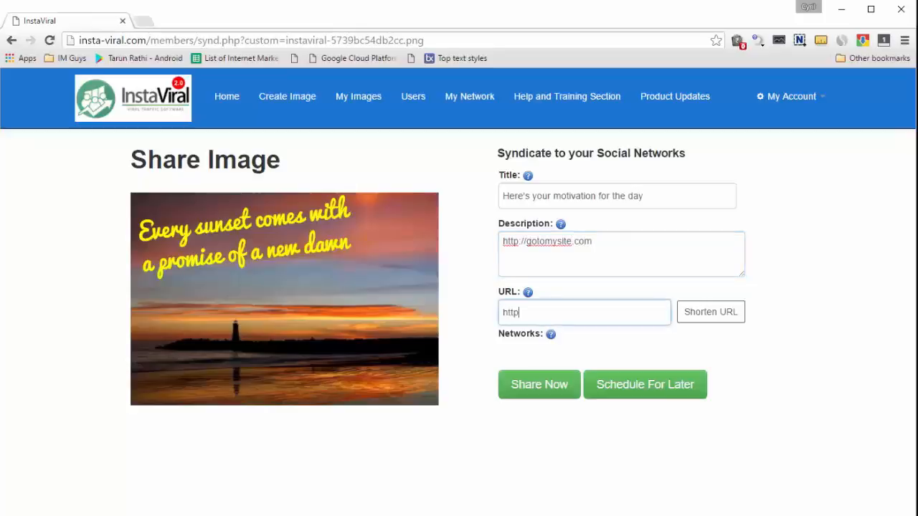
{"action": "type", "text": "://go"}
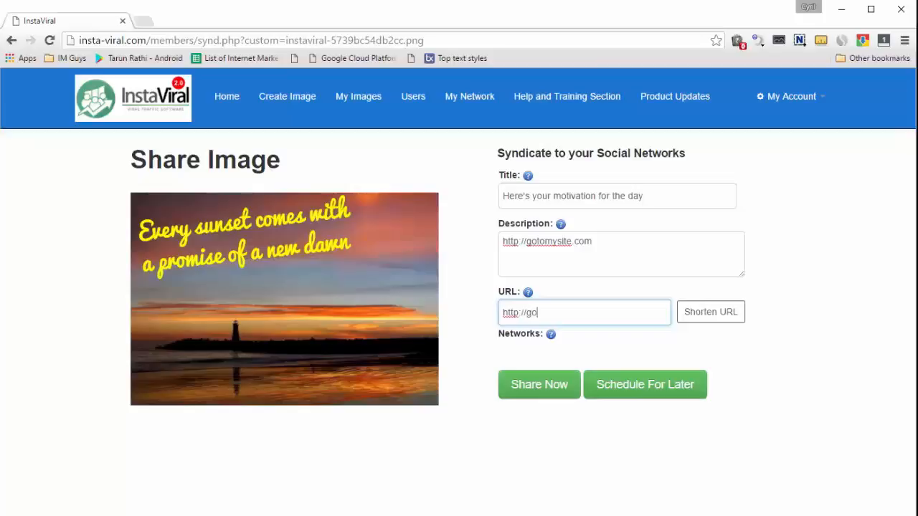
{"action": "type", "text": "tomysite.com"}
Shorten the URL with the Goo.gl shortener and share the sunset image immediately
{"action": "left_click", "coordinate": [731, 320]}
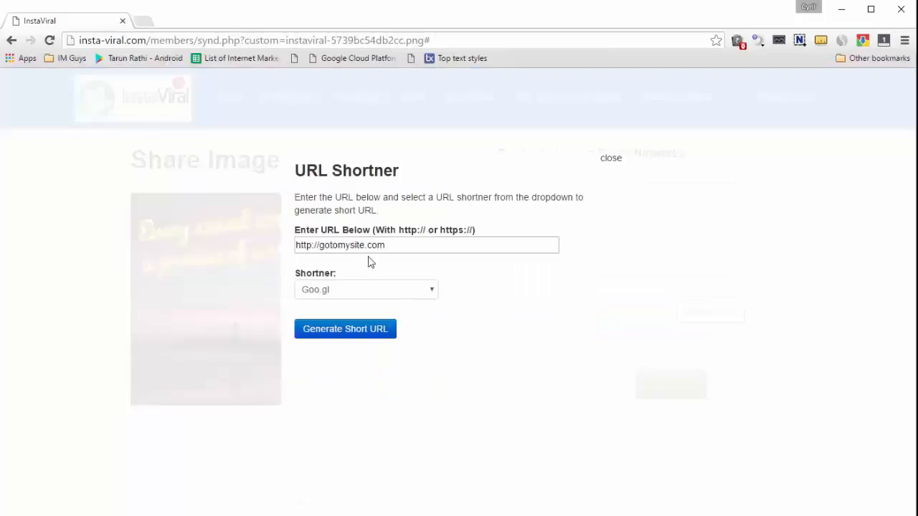
{"action": "left_click", "coordinate": [370, 290]}
{"action": "left_click", "coordinate": [369, 290]}
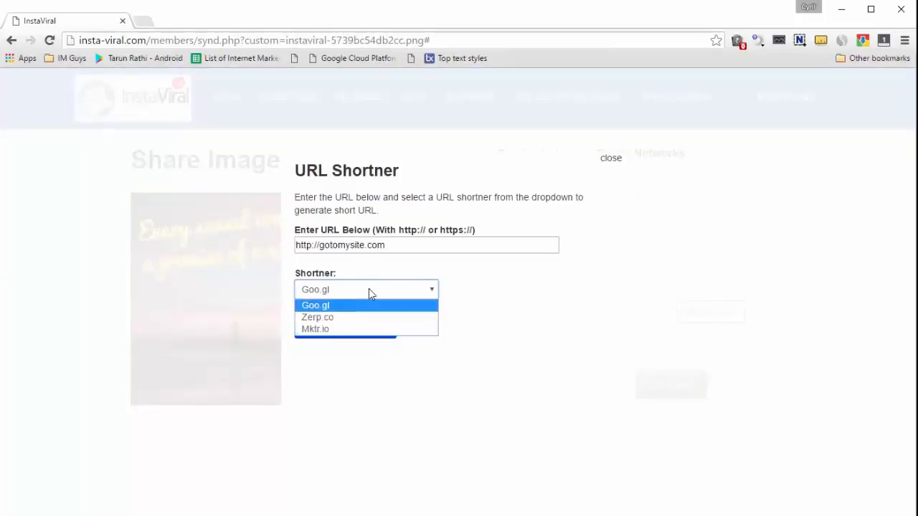
{"action": "left_click", "coordinate": [366, 309]}
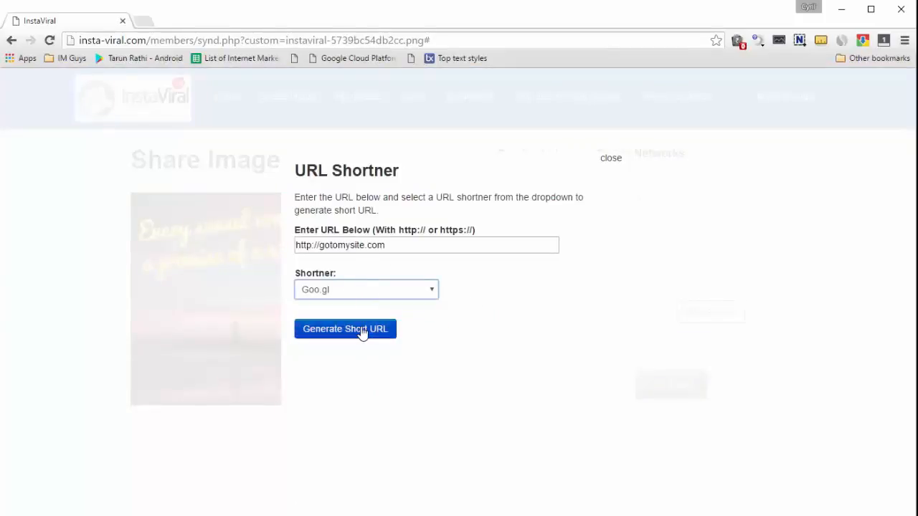
{"action": "left_click", "coordinate": [363, 330]}
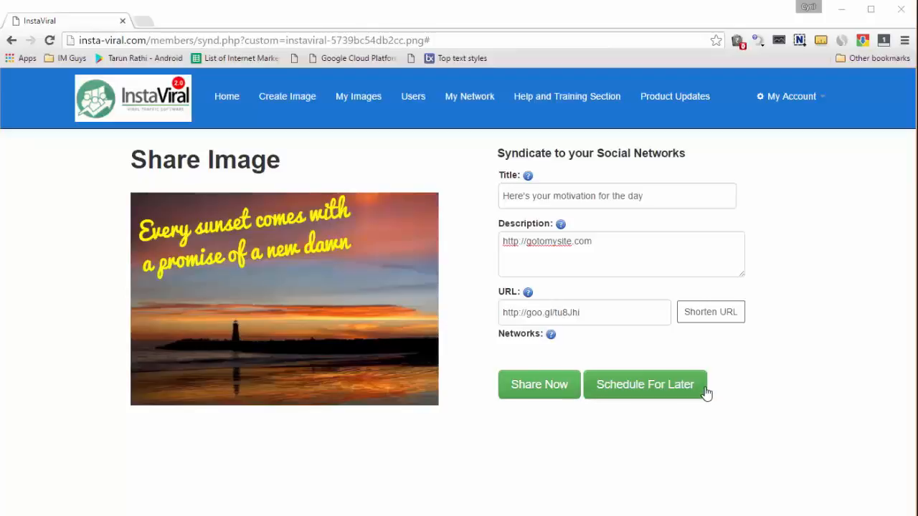
{"action": "left_click", "coordinate": [558, 389]}
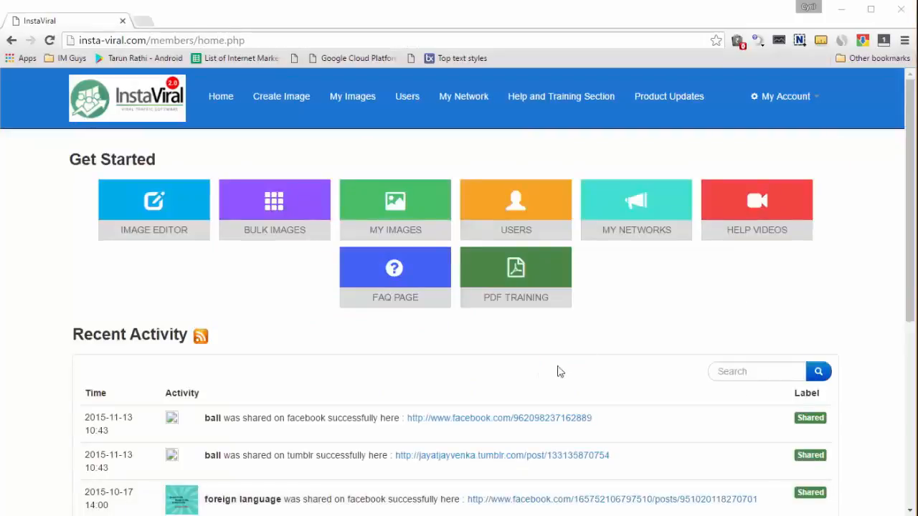
Open the Bulk Images tool and check its CSV file chooser without picking a file
{"action": "left_click", "coordinate": [276, 223]}
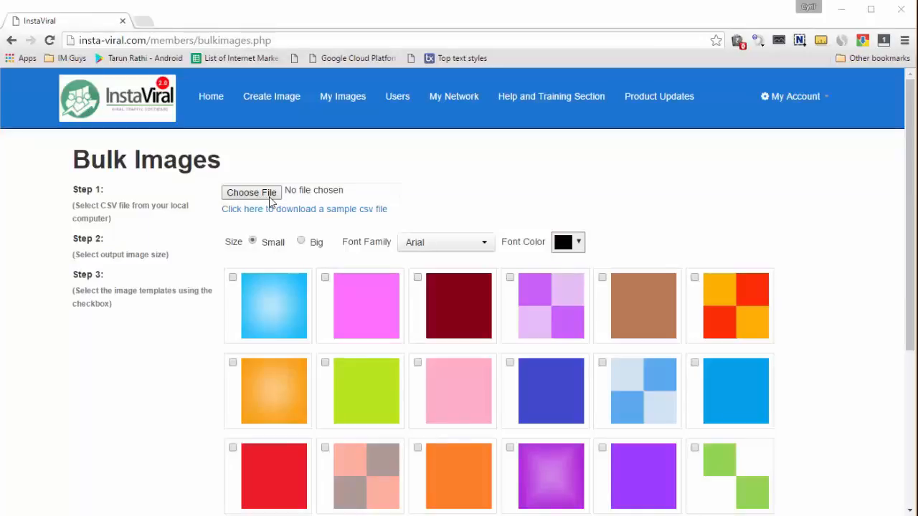
{"action": "left_click", "coordinate": [251, 192]}
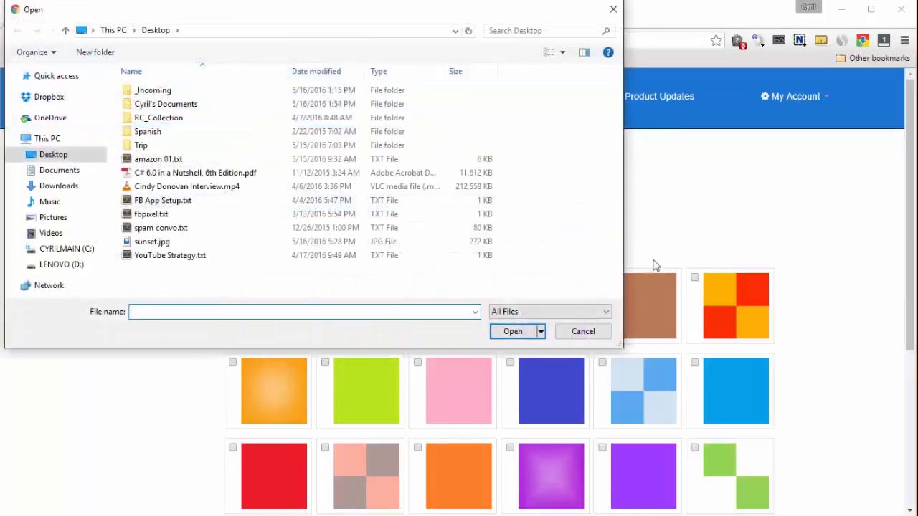
{"action": "key", "text": "Escape"}
Select the blue gradient, pink, dark red and purple checkered templates for the bulk images
{"action": "scroll", "coordinate": [381, 313], "scroll_direction": "down", "scroll_amount": 2}
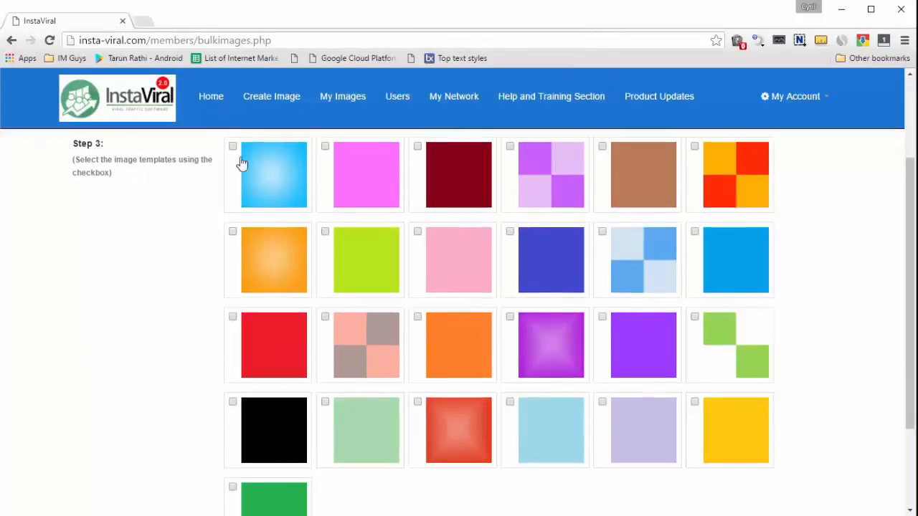
{"action": "left_click", "coordinate": [233, 147]}
{"action": "left_click", "coordinate": [326, 147]}
{"action": "left_click", "coordinate": [418, 147]}
{"action": "left_click", "coordinate": [510, 147]}
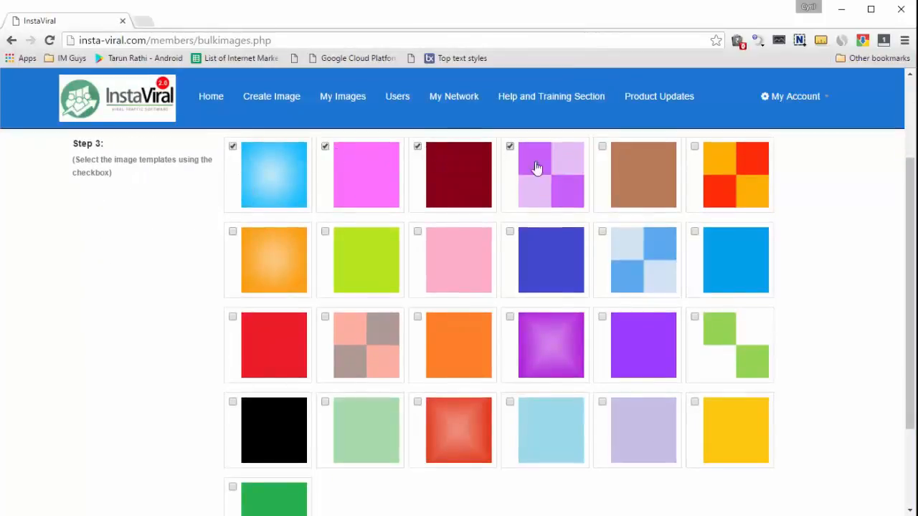
Set the brand name for the bulk output images to "Test"
{"action": "scroll", "coordinate": [430, 369], "scroll_direction": "down", "scroll_amount": 2}
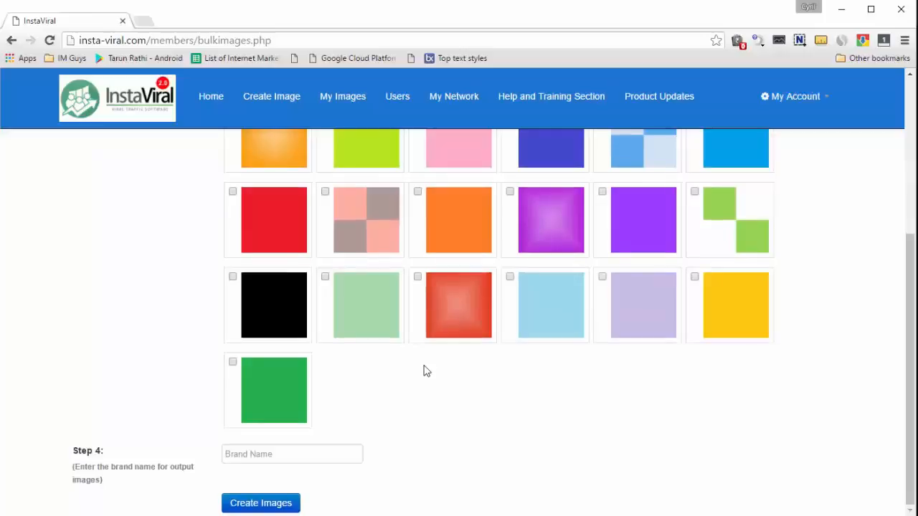
{"action": "left_click", "coordinate": [313, 454]}
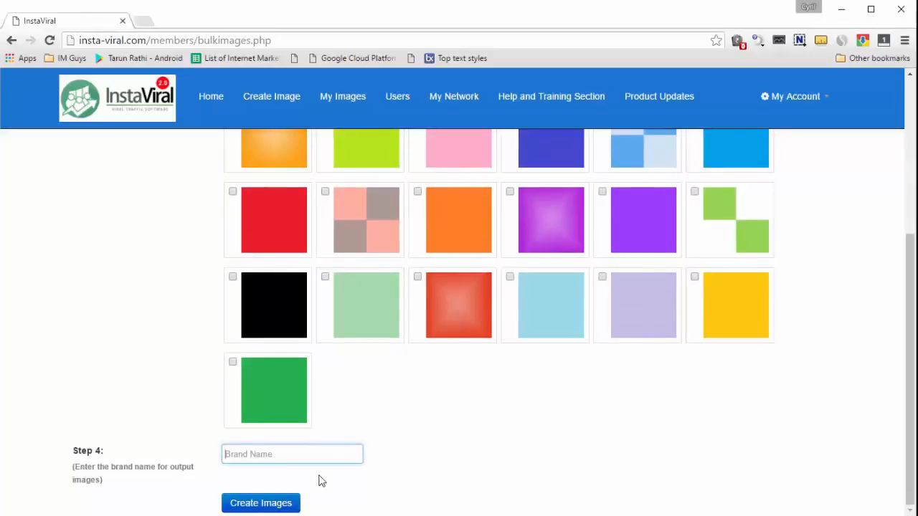
{"action": "type", "text": "Test"}
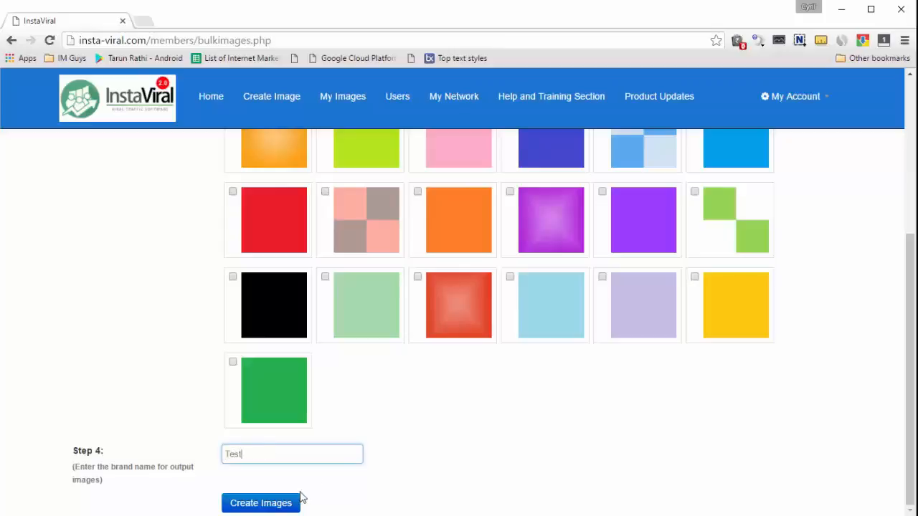
{"action": "scroll", "coordinate": [351, 487], "scroll_direction": "up", "scroll_amount": 4}
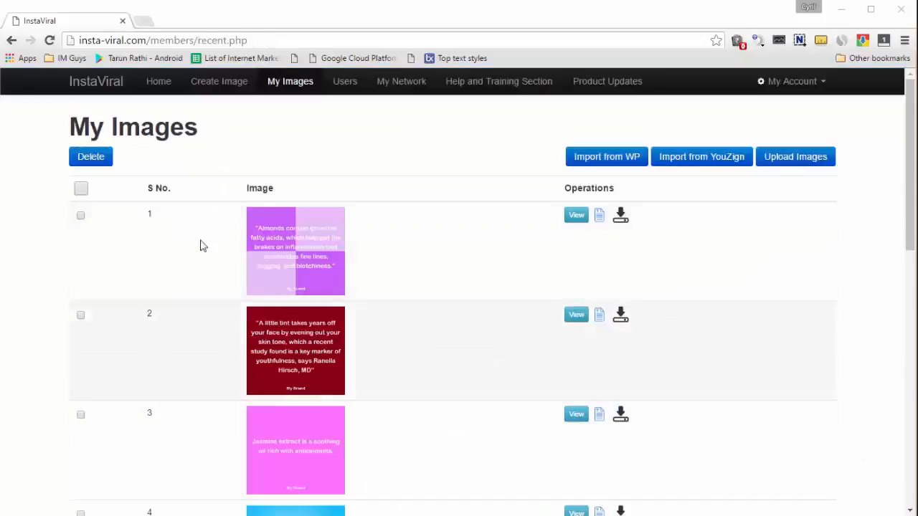
Look through the saved images and open the purple checkered almonds quote for sharing
{"action": "scroll", "coordinate": [354, 316], "scroll_direction": "down", "scroll_amount": 5}
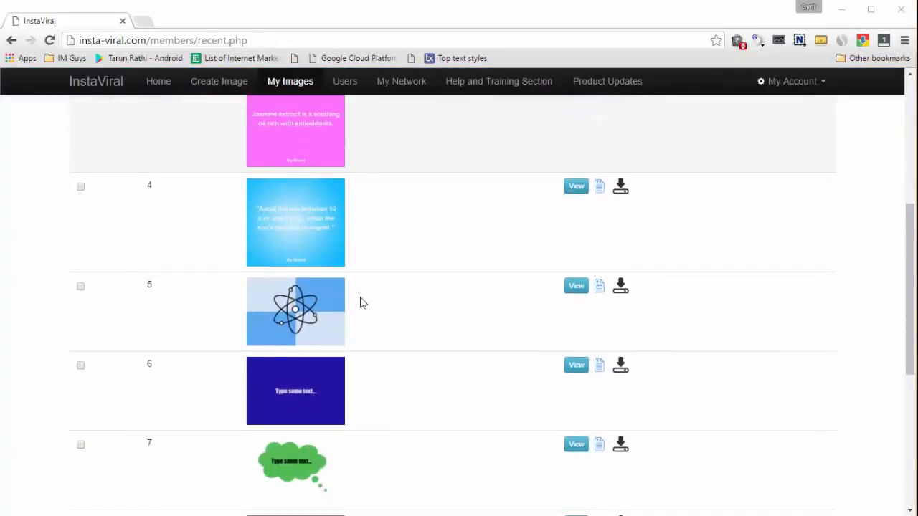
{"action": "scroll", "coordinate": [362, 303], "scroll_direction": "up", "scroll_amount": 2}
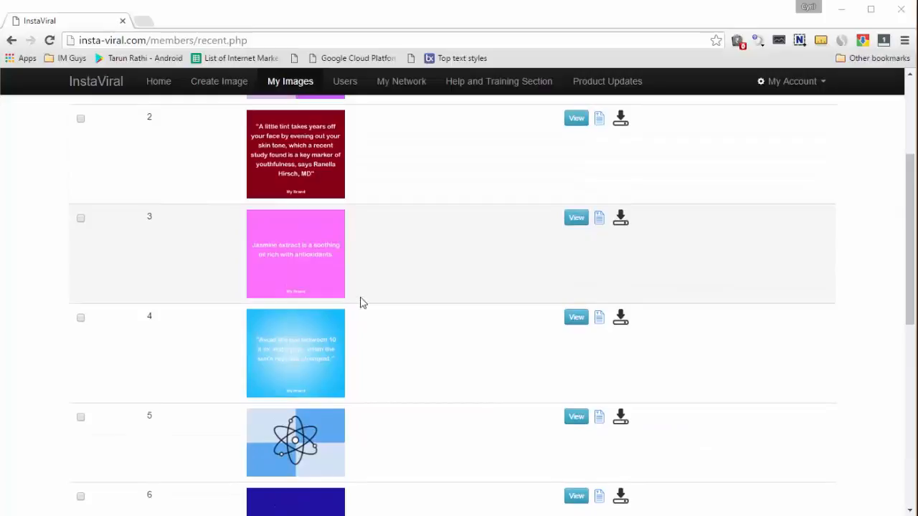
{"action": "scroll", "coordinate": [362, 302], "scroll_direction": "down", "scroll_amount": 5}
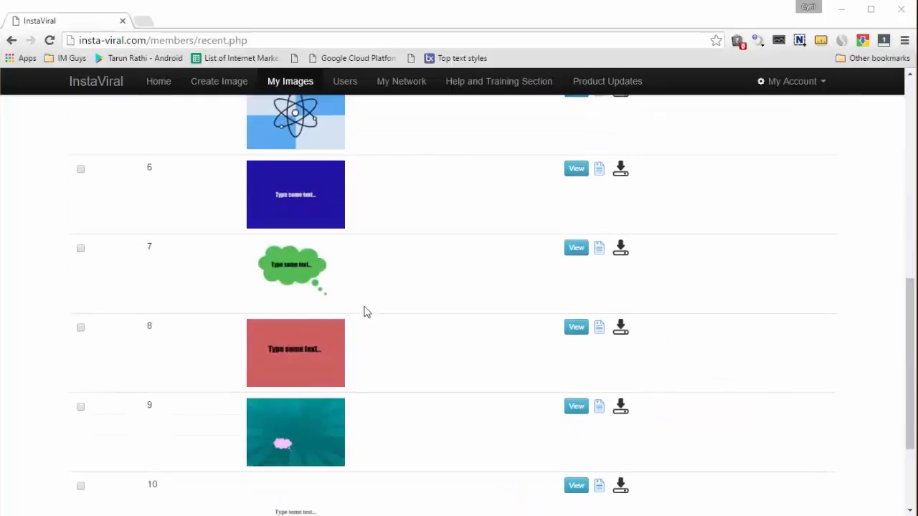
{"action": "scroll", "coordinate": [369, 315], "scroll_direction": "up", "scroll_amount": 7}
{"action": "left_click", "coordinate": [292, 208]}
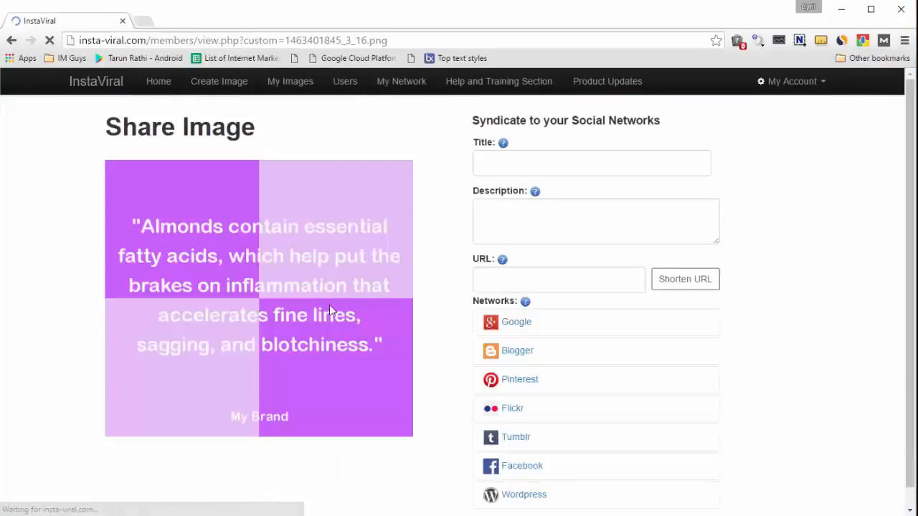
Set the almonds quote image's title to "Test" and its description to "dfsfd"
{"action": "left_click", "coordinate": [521, 166]}
{"action": "type", "text": "Test"}
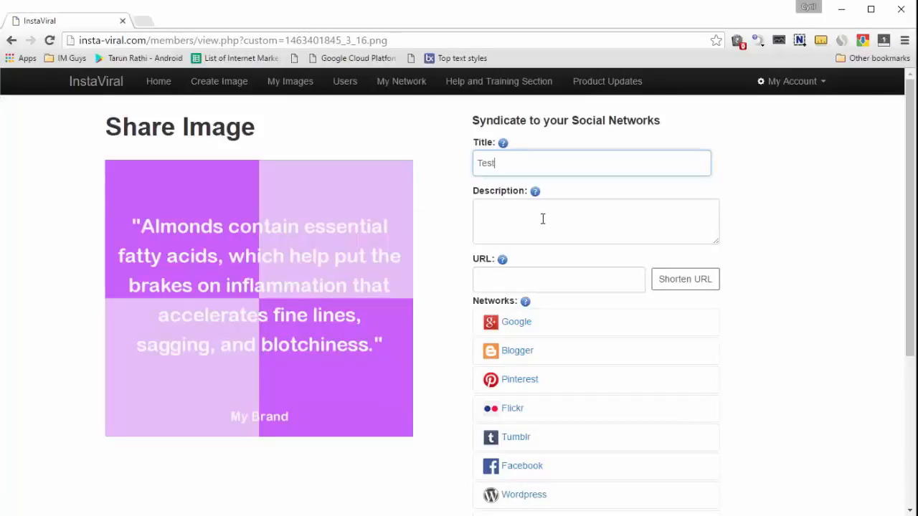
{"action": "left_click", "coordinate": [543, 219]}
{"action": "type", "text": "dfsfd"}
{"action": "left_click", "coordinate": [551, 284]}
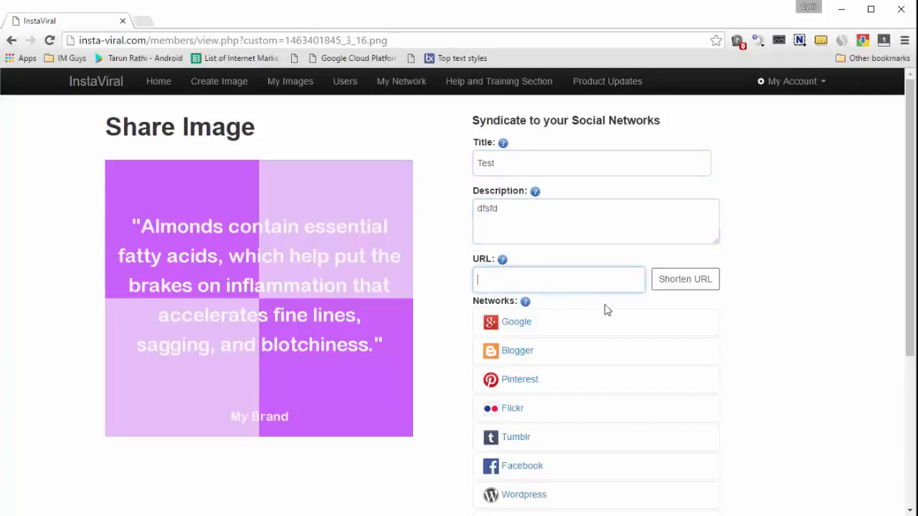
{"action": "scroll", "coordinate": [606, 307], "scroll_direction": "down", "scroll_amount": 2}
{"action": "type", "text": "htt"}
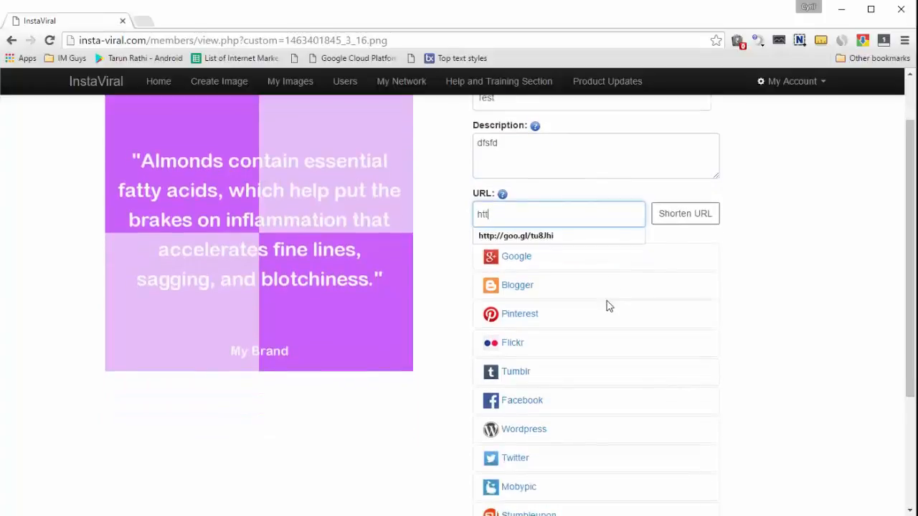
{"action": "key", "text": "Down"}
{"action": "key", "text": "Return"}
Examine the accounts available under each network, from Google, Blogger and Pinterest through Flickr, Tumblr and Facebook to Wordpress and Twitter
{"action": "scroll", "coordinate": [606, 305], "scroll_direction": "down", "scroll_amount": 1}
{"action": "scroll", "coordinate": [533, 247], "scroll_direction": "down", "scroll_amount": 5}
{"action": "scroll", "coordinate": [535, 247], "scroll_direction": "up", "scroll_amount": 3}
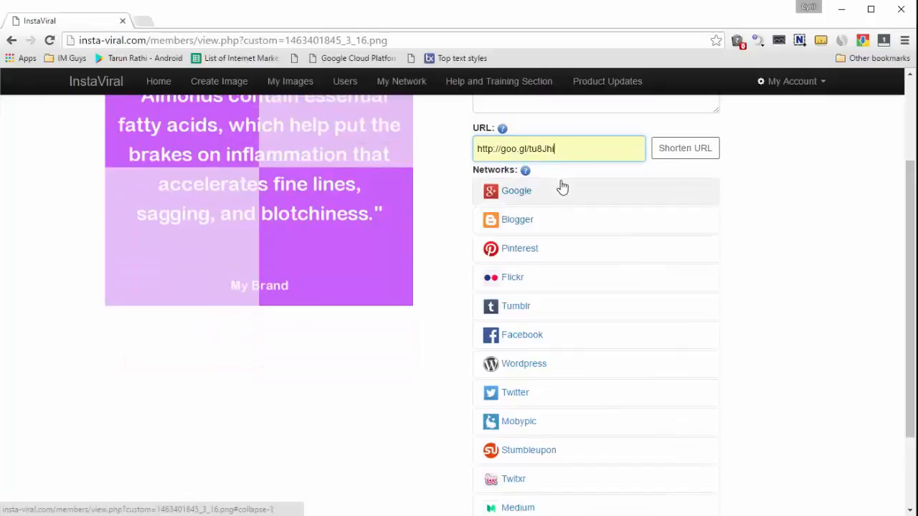
{"action": "left_click", "coordinate": [559, 188]}
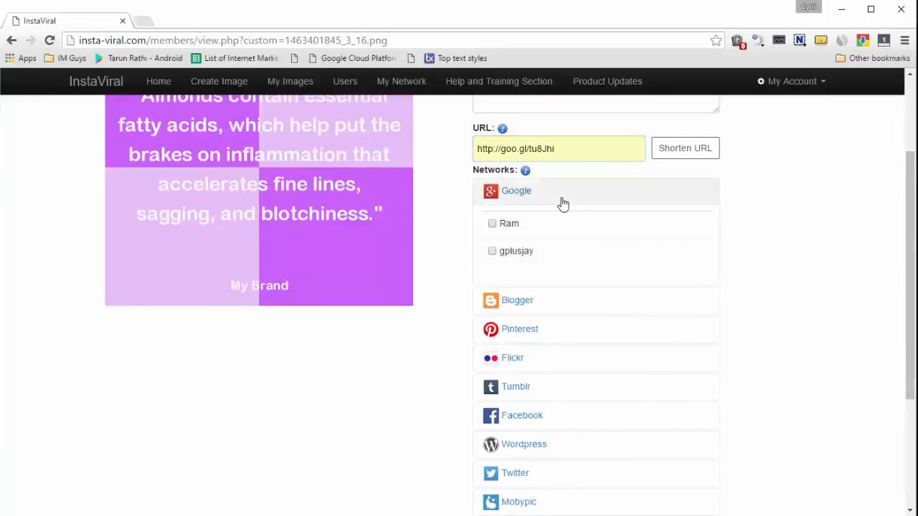
{"action": "left_click", "coordinate": [545, 300]}
{"action": "scroll", "coordinate": [549, 335], "scroll_direction": "down", "scroll_amount": 1}
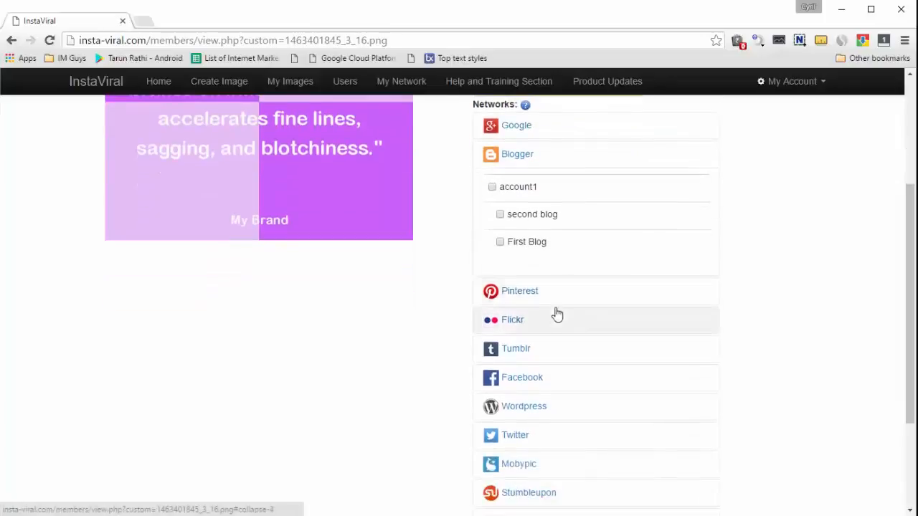
{"action": "left_click", "coordinate": [545, 291]}
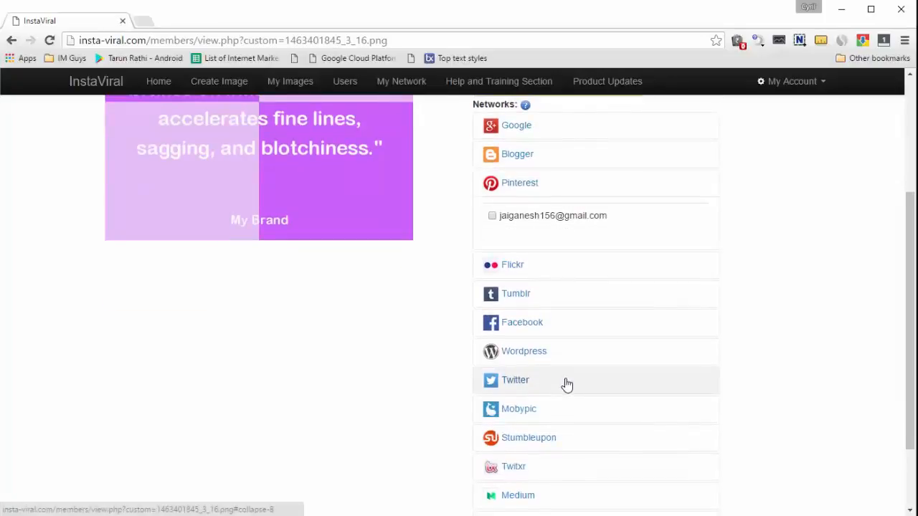
{"action": "left_click", "coordinate": [540, 267]}
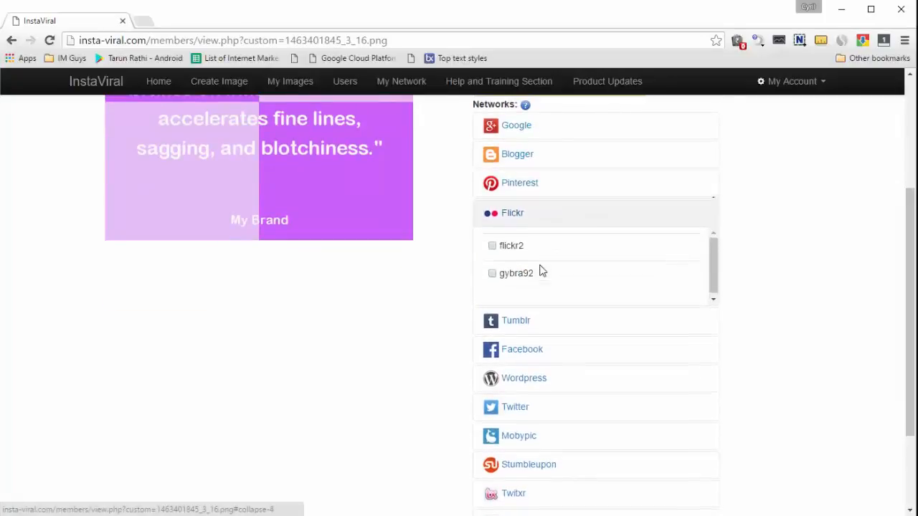
{"action": "left_click", "coordinate": [550, 317]}
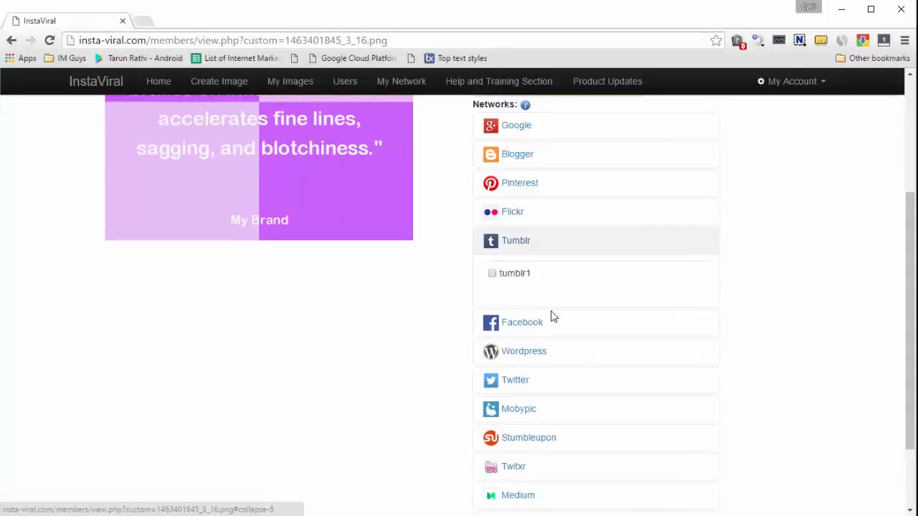
{"action": "left_click", "coordinate": [553, 320]}
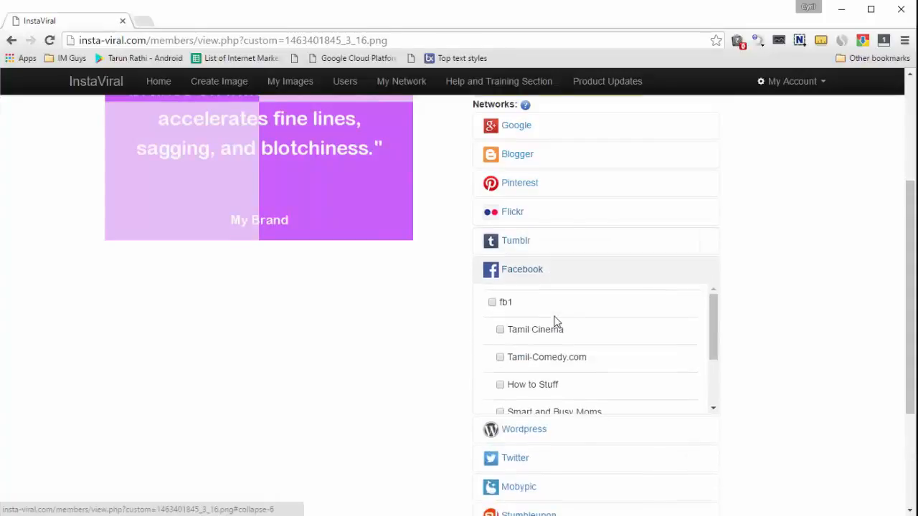
{"action": "scroll", "coordinate": [555, 323], "scroll_direction": "down", "scroll_amount": 3}
{"action": "scroll", "coordinate": [553, 359], "scroll_direction": "down", "scroll_amount": 1}
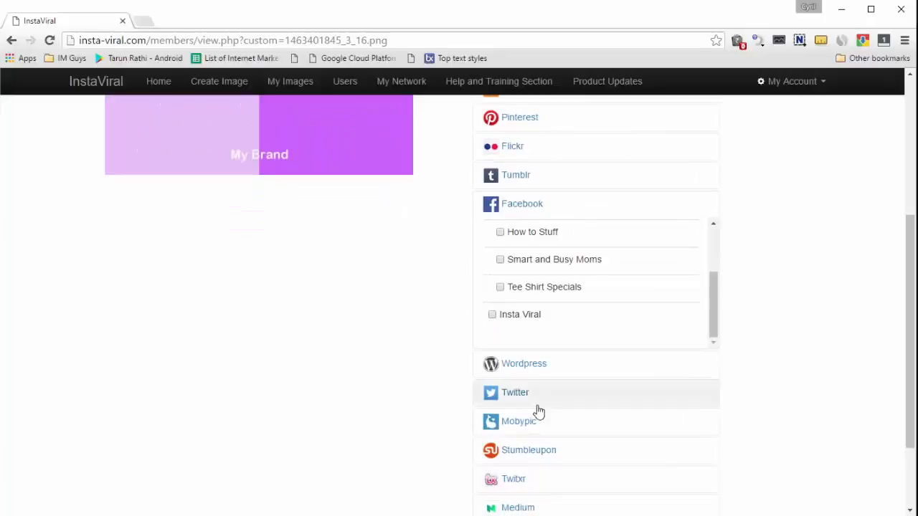
{"action": "left_click", "coordinate": [553, 370]}
{"action": "left_click", "coordinate": [577, 343]}
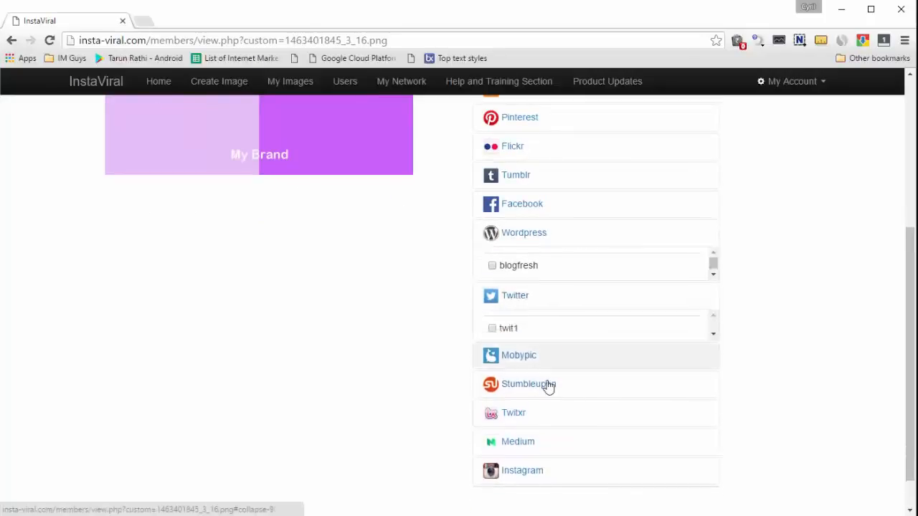
Select the Pinterest account and the Stumbleupon account stumble1 as sharing destinations for the image
{"action": "scroll", "coordinate": [448, 350], "scroll_direction": "up", "scroll_amount": 3}
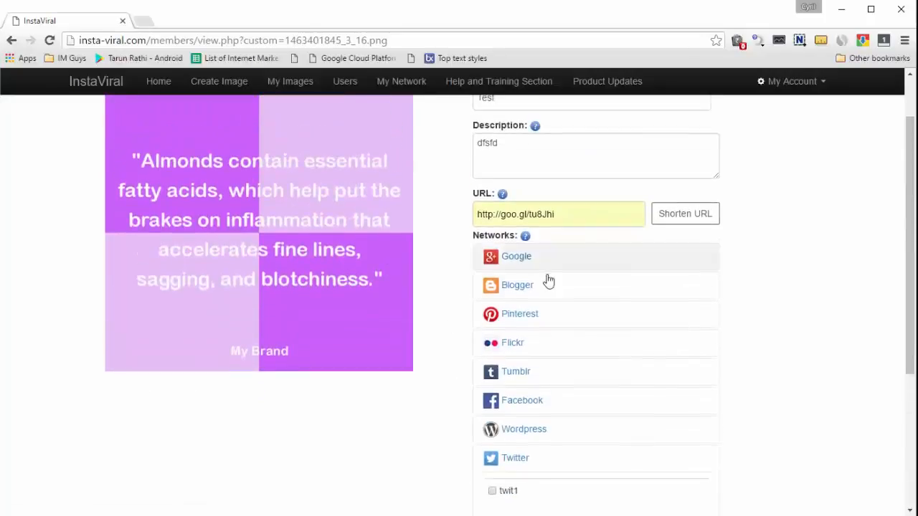
{"action": "left_click", "coordinate": [531, 316]}
{"action": "left_click", "coordinate": [505, 350]}
{"action": "scroll", "coordinate": [543, 362], "scroll_direction": "down", "scroll_amount": 4}
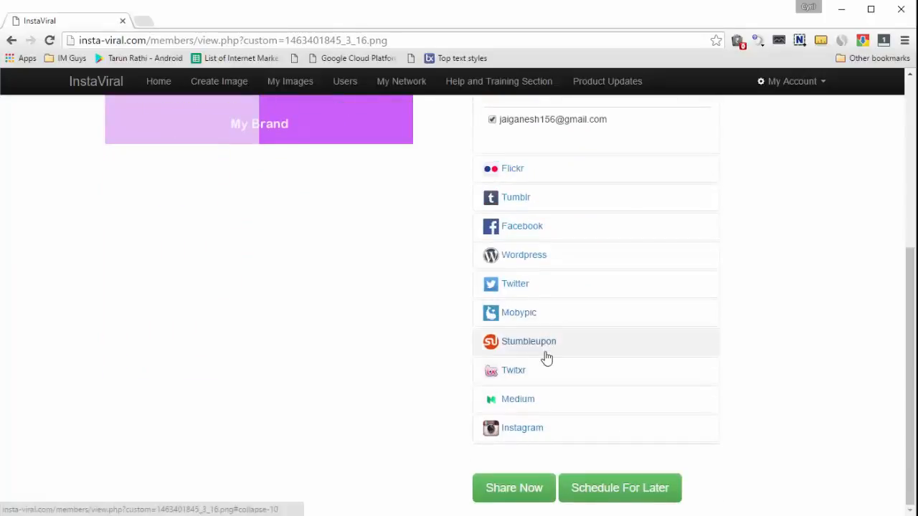
{"action": "left_click", "coordinate": [543, 353]}
{"action": "left_click", "coordinate": [529, 326]}
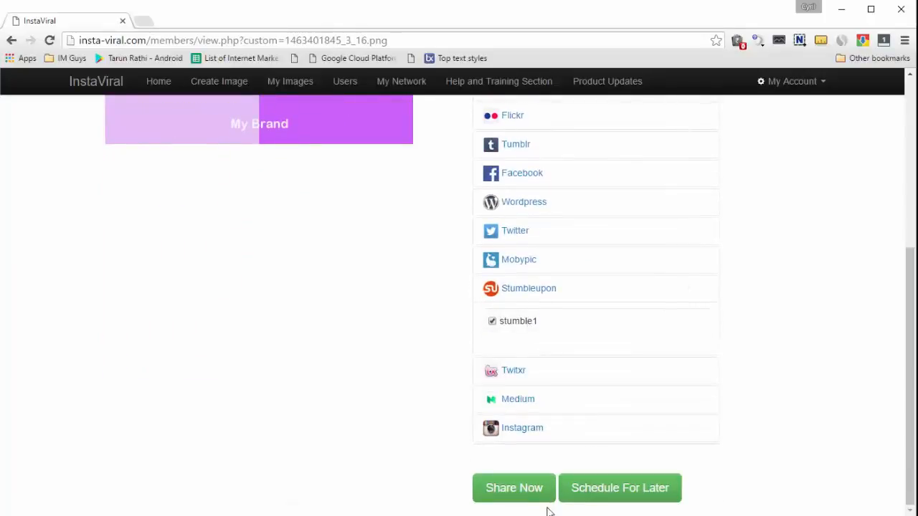
Share the almonds quote image immediately to the selected Pinterest and Stumbleupon accounts
{"action": "left_click", "coordinate": [538, 486]}
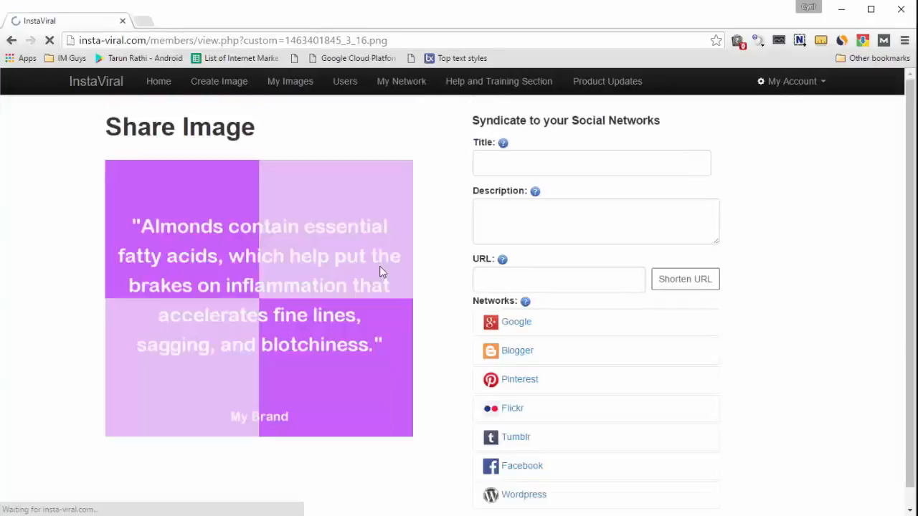
{"action": "scroll", "coordinate": [396, 251], "scroll_direction": "down", "scroll_amount": 3}
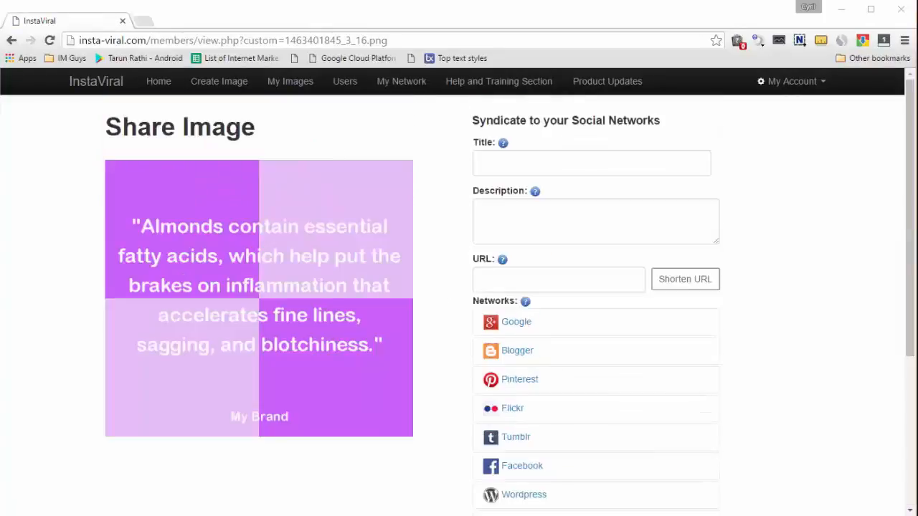
Go to the home dashboard and examine the Recent Activity log of shared images, including its search field
{"action": "left_click", "coordinate": [159, 82]}
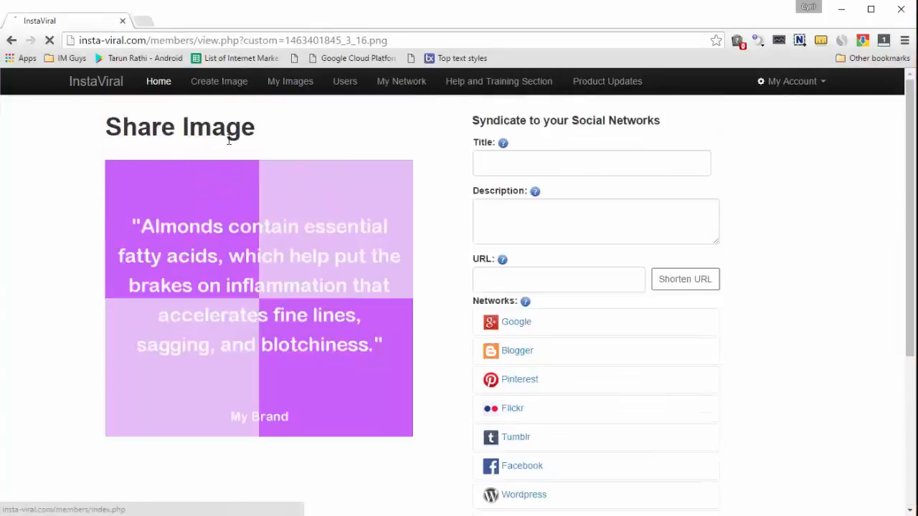
{"action": "scroll", "coordinate": [352, 201], "scroll_direction": "down", "scroll_amount": 5}
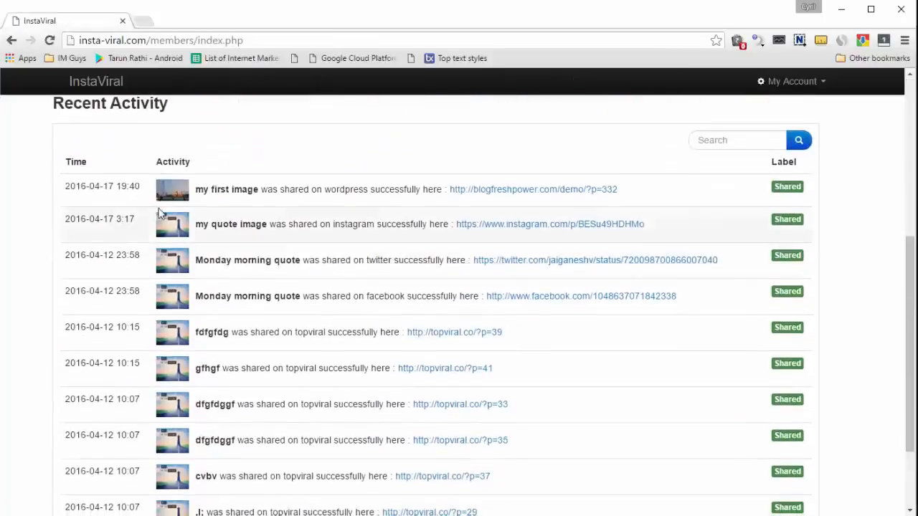
{"action": "left_click_drag", "start_coordinate": [72, 107], "coordinate": [164, 115]}
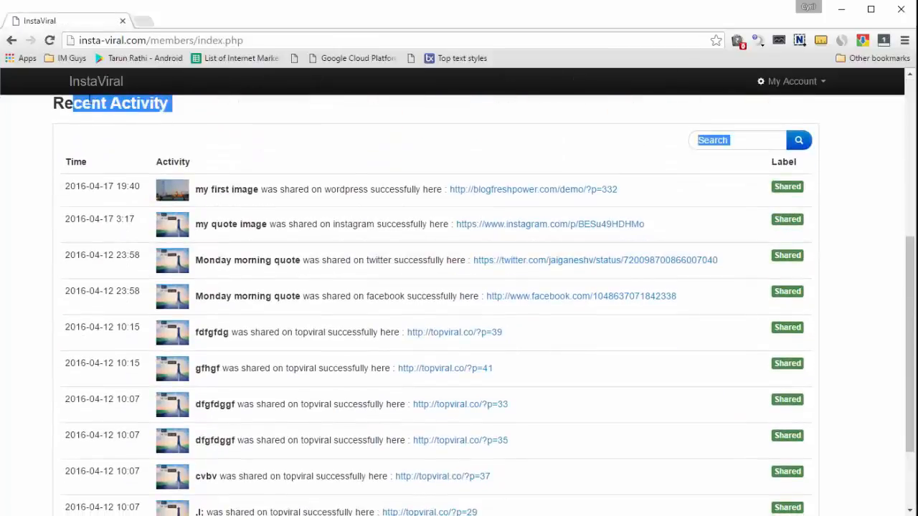
{"action": "left_click", "coordinate": [75, 107]}
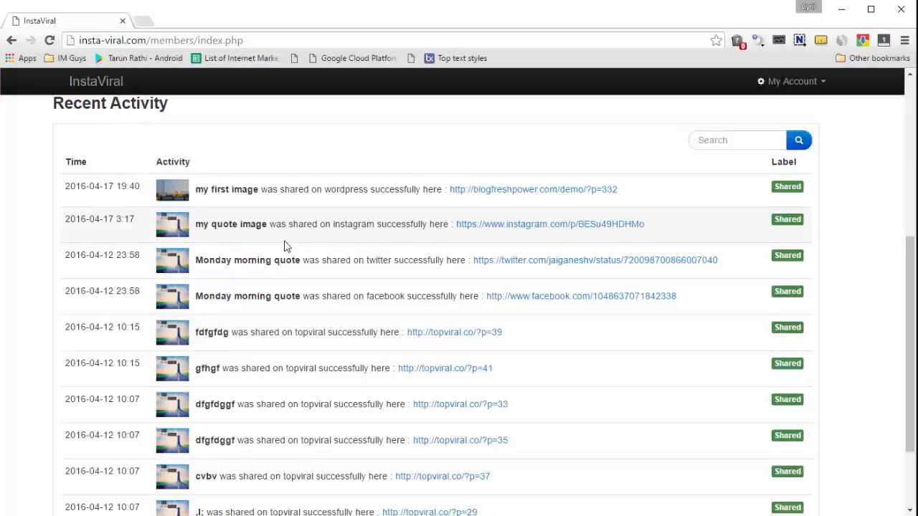
{"action": "scroll", "coordinate": [358, 243], "scroll_direction": "down", "scroll_amount": 1}
{"action": "scroll", "coordinate": [430, 244], "scroll_direction": "up", "scroll_amount": 3}
{"action": "left_click", "coordinate": [732, 291]}
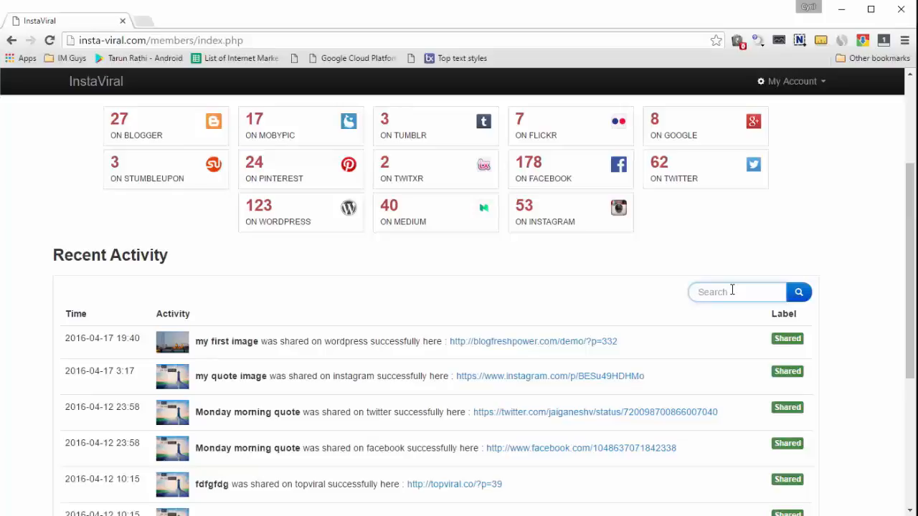
Review the Your Shares section with its share counts for each social network
{"action": "scroll", "coordinate": [717, 294], "scroll_direction": "up", "scroll_amount": 2}
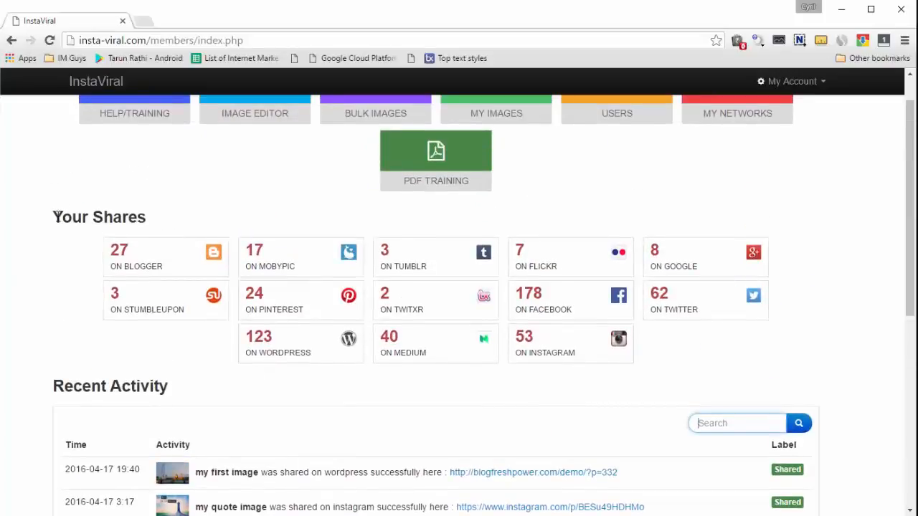
{"action": "left_click_drag", "start_coordinate": [58, 218], "coordinate": [153, 229]}
{"action": "left_click", "coordinate": [153, 230]}
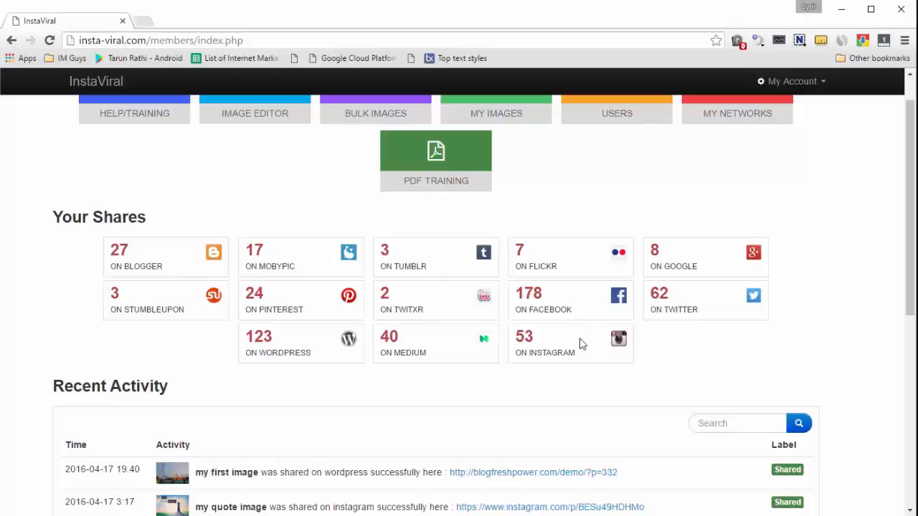
{"action": "scroll", "coordinate": [573, 328], "scroll_direction": "up", "scroll_amount": 1}
{"action": "left_click", "coordinate": [605, 141]}
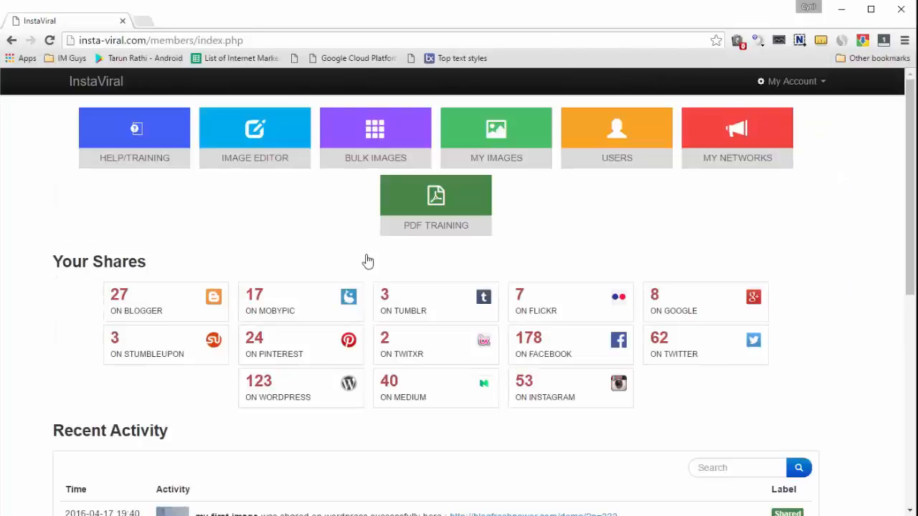
Open the My Networks page and examine the account name, token and consumer key fields for adding a Twitter account
{"action": "left_click", "coordinate": [737, 159]}
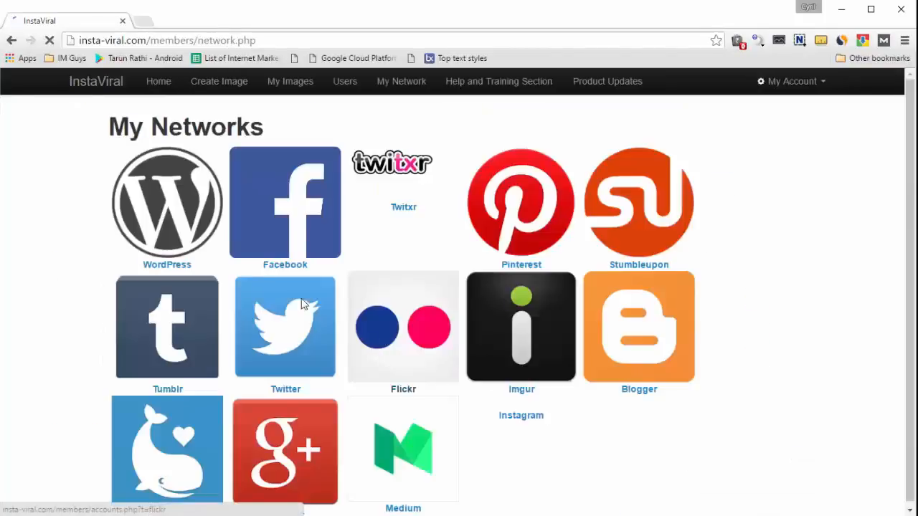
{"action": "scroll", "coordinate": [657, 344], "scroll_direction": "down", "scroll_amount": 1}
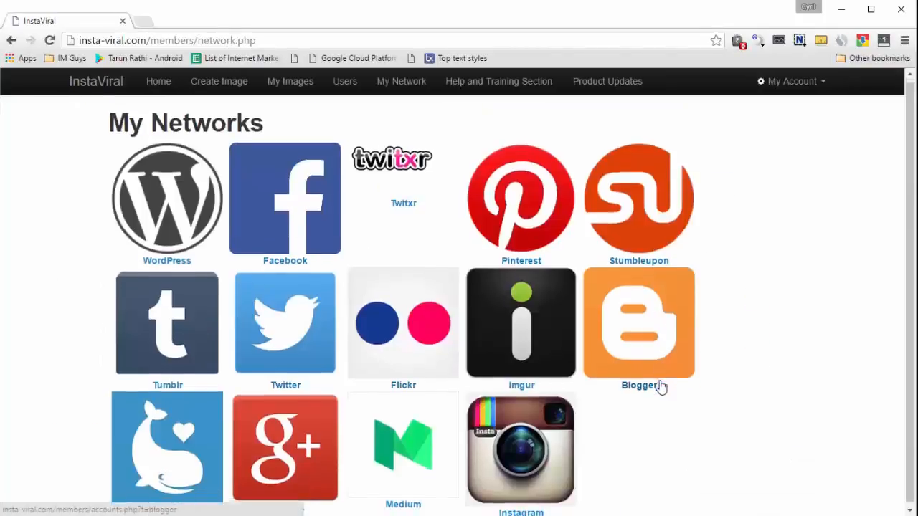
{"action": "left_click", "coordinate": [269, 302]}
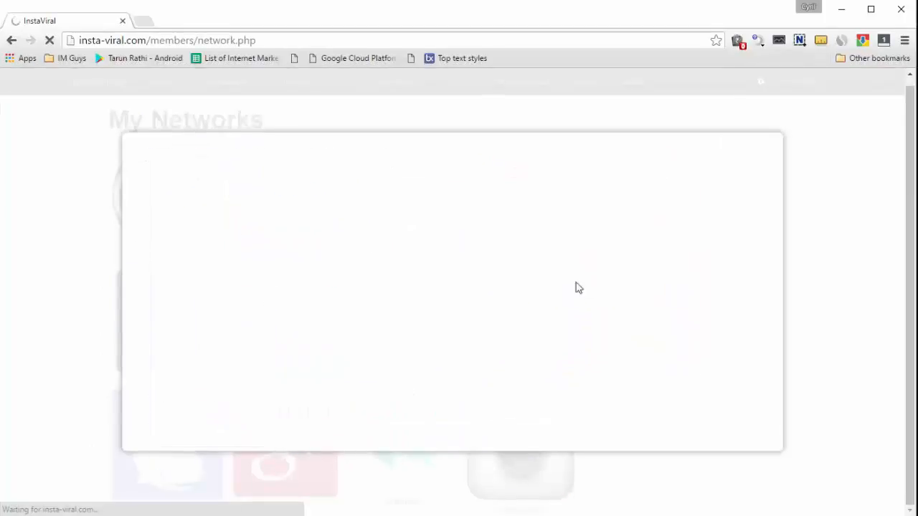
{"action": "scroll", "coordinate": [308, 314], "scroll_direction": "down", "scroll_amount": 2}
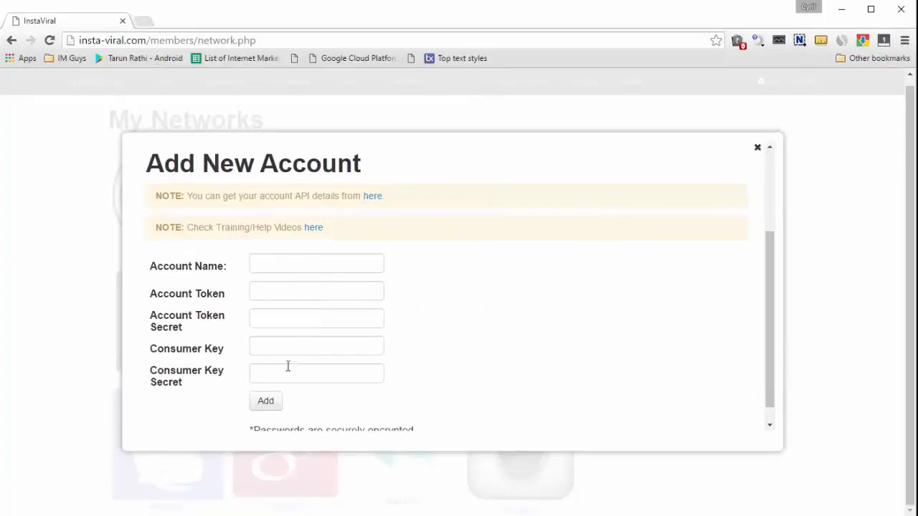
{"action": "left_click", "coordinate": [758, 147]}
Examine the account name, blog URL and key fields for adding a Tumblr account, leaving the form without adding one
{"action": "left_click", "coordinate": [180, 328]}
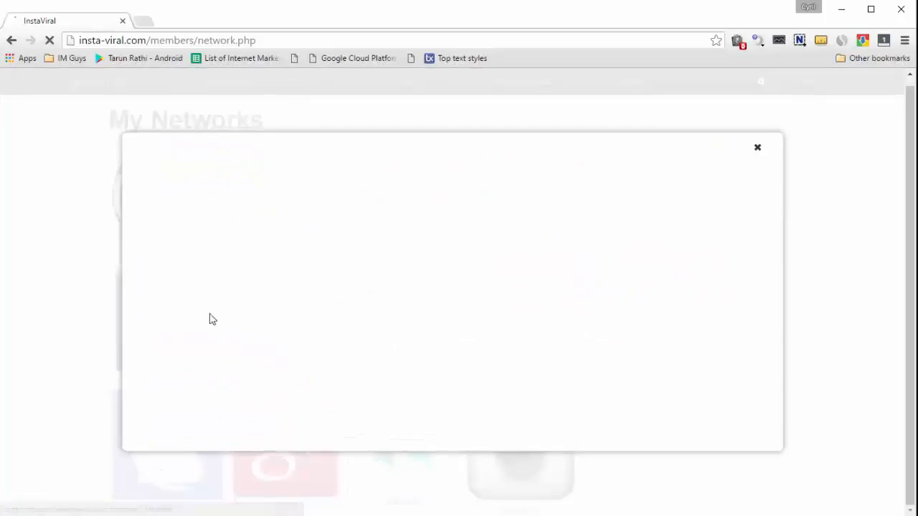
{"action": "scroll", "coordinate": [343, 365], "scroll_direction": "down", "scroll_amount": 3}
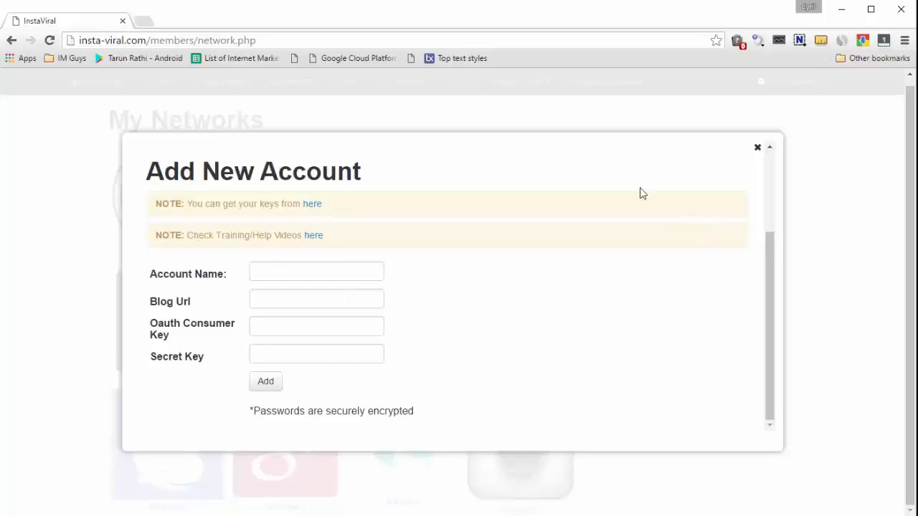
{"action": "left_click", "coordinate": [756, 149]}
Open the Facebook account settings from the My Networks page
{"action": "left_click", "coordinate": [303, 211]}
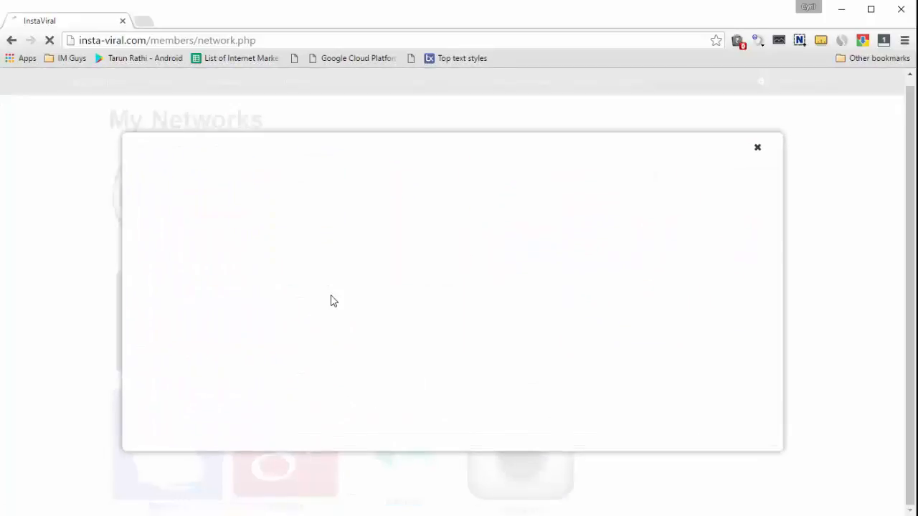